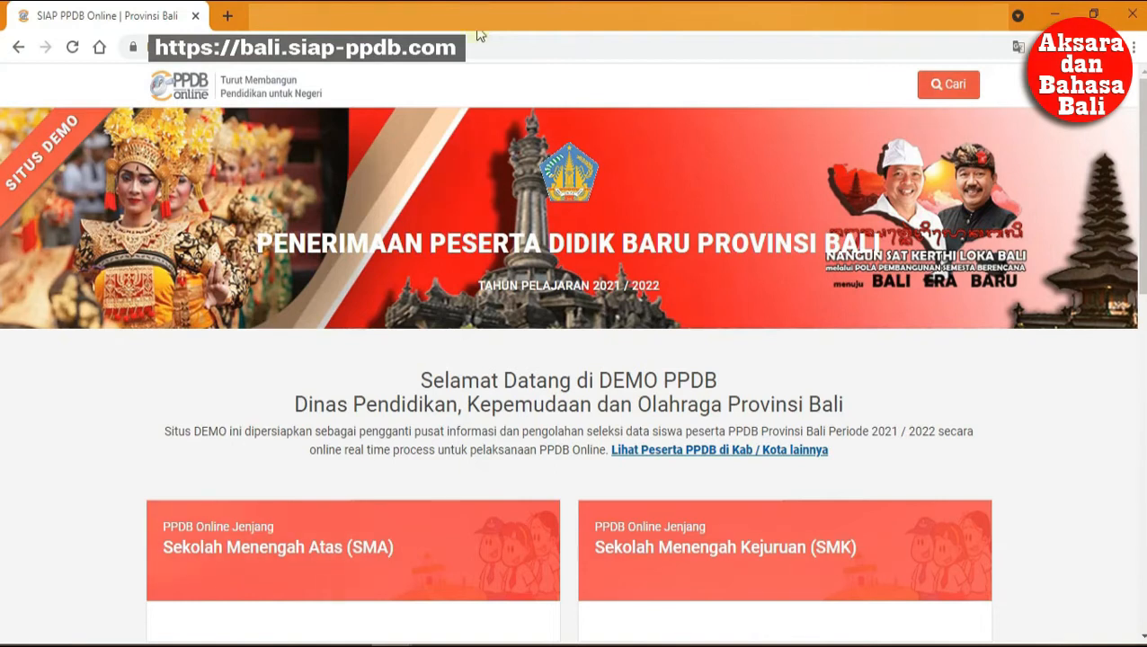
Open the Sekolah Menengah Atas (SMA) section and browse to the Zonasi – Tahap II pathway.
click(329, 557)
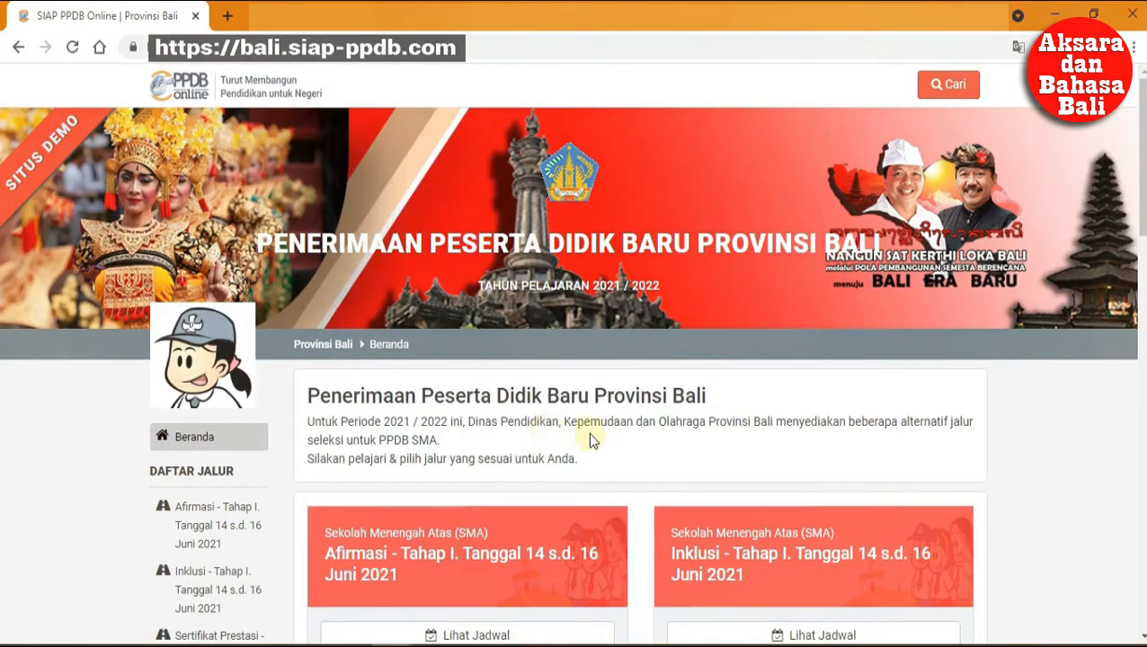
scroll(590, 441, down, 5)
scroll(579, 443, down, 3)
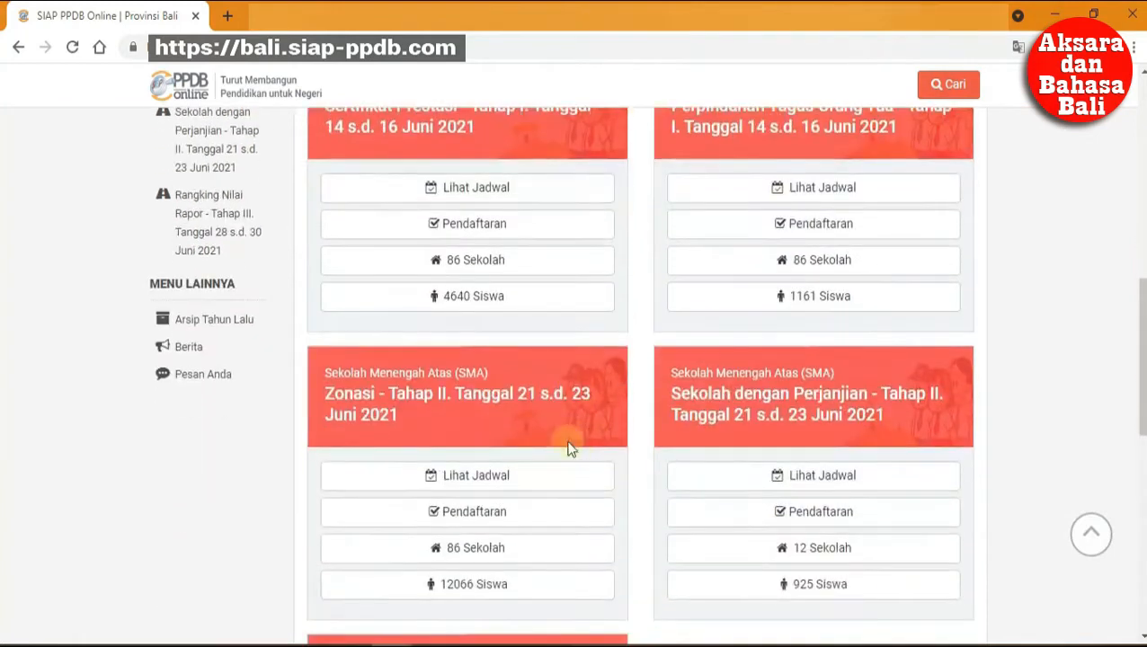
scroll(504, 396, down, 5)
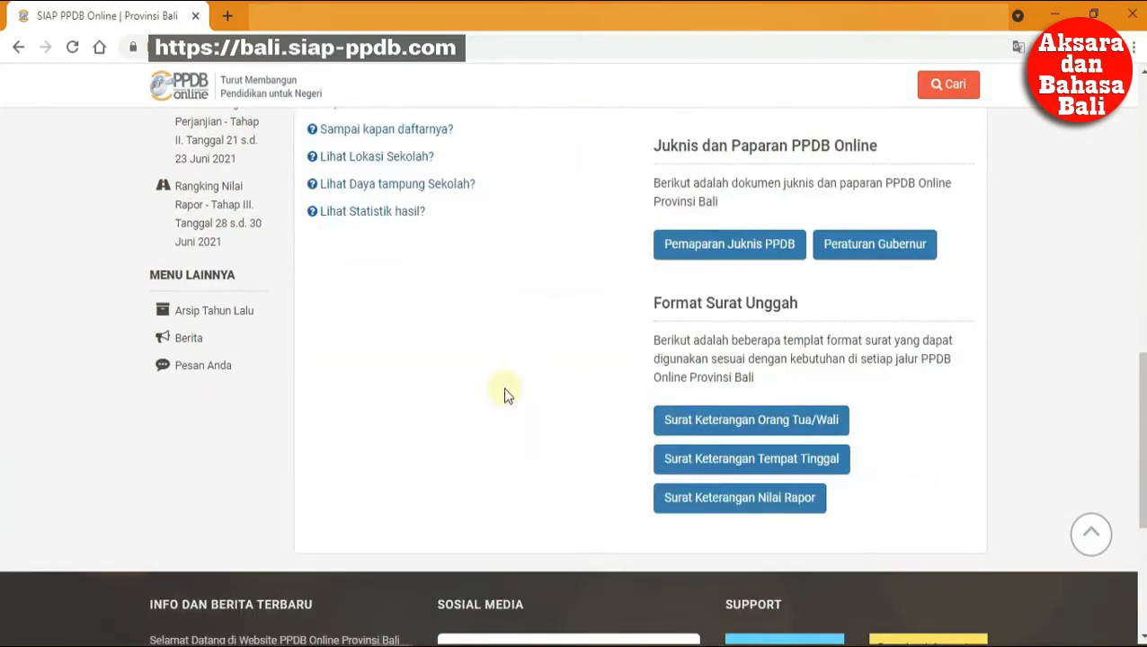
scroll(778, 367, up, 5)
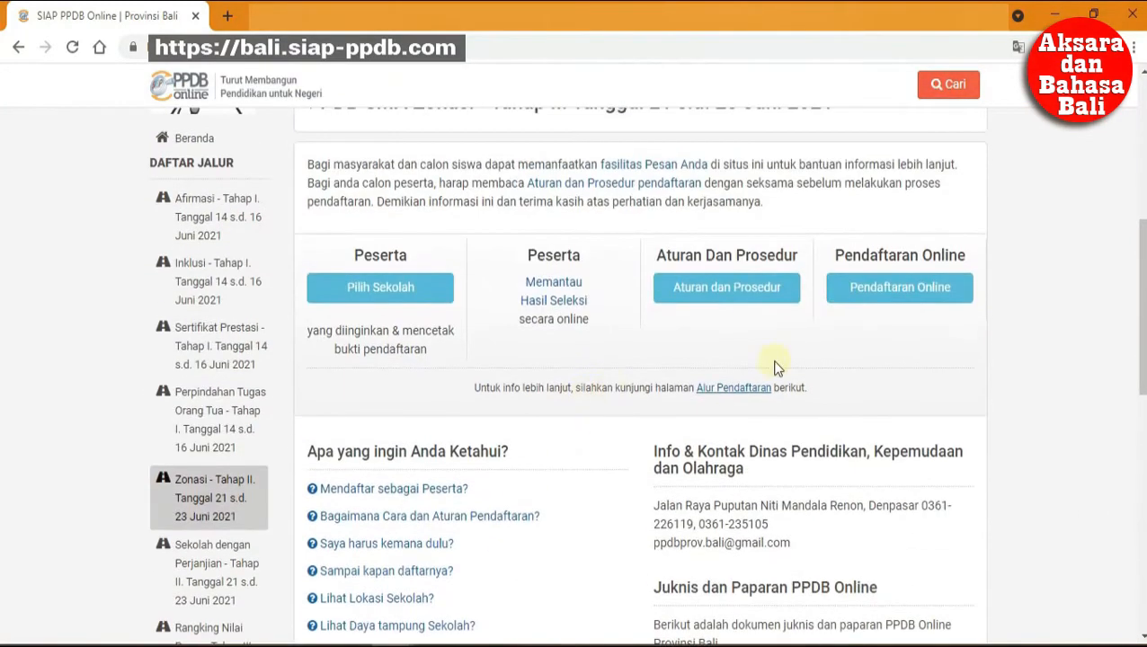
Start Zonasi online registration, paste the student's NISN and mark the origin school Dalam Provinsi.
click(858, 287)
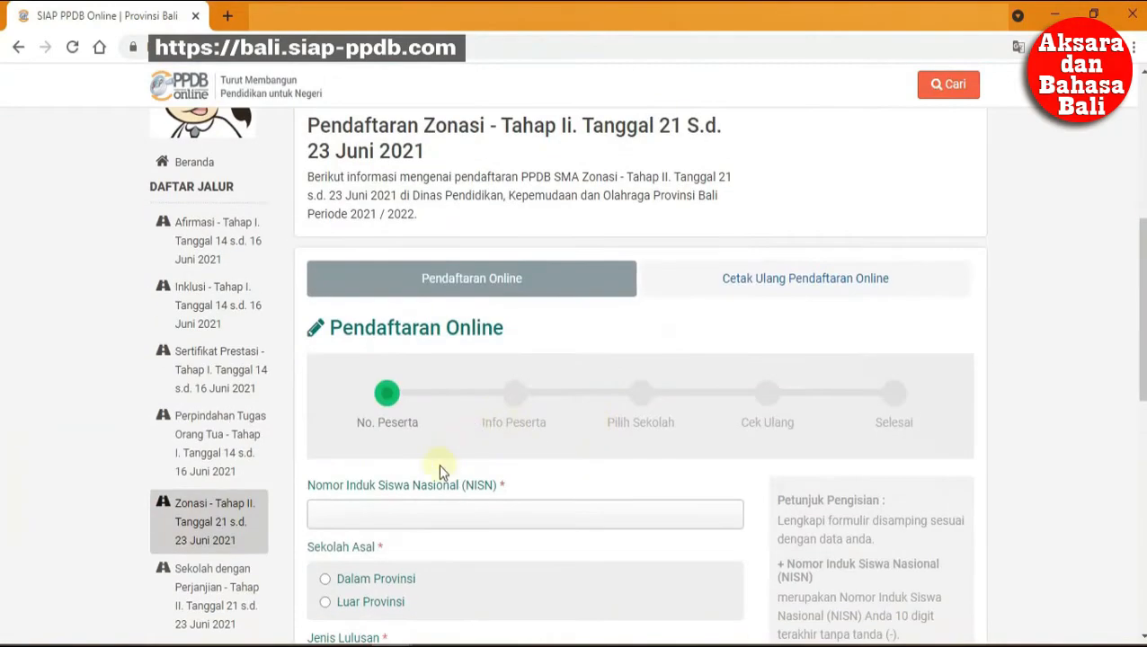
click(423, 510)
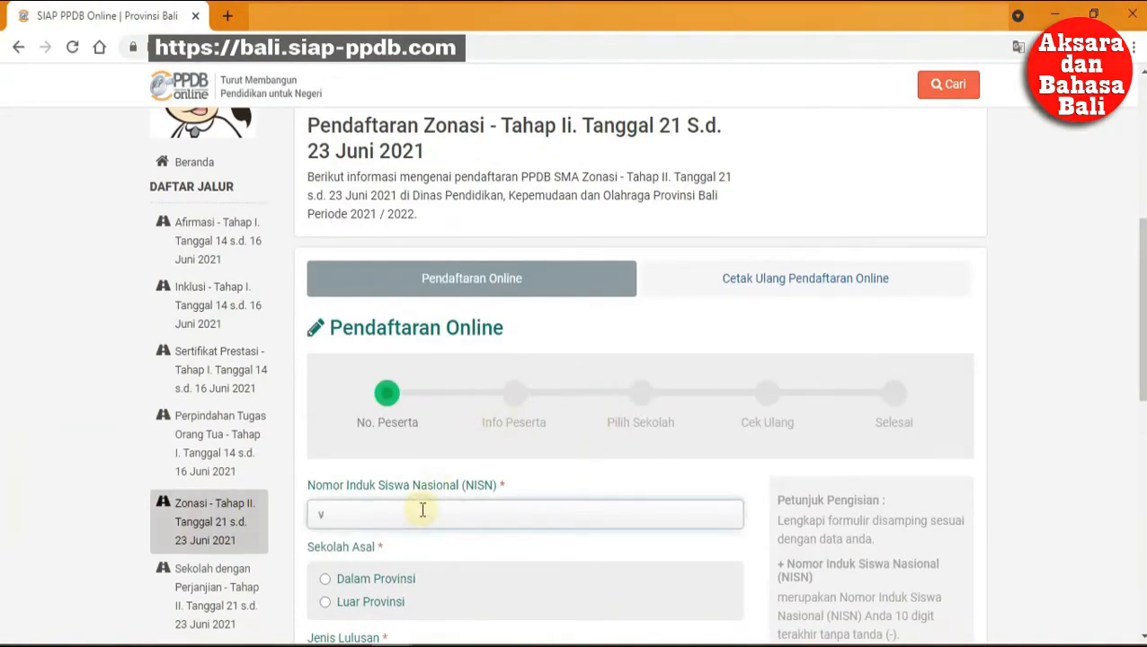
key(ctrl+v)
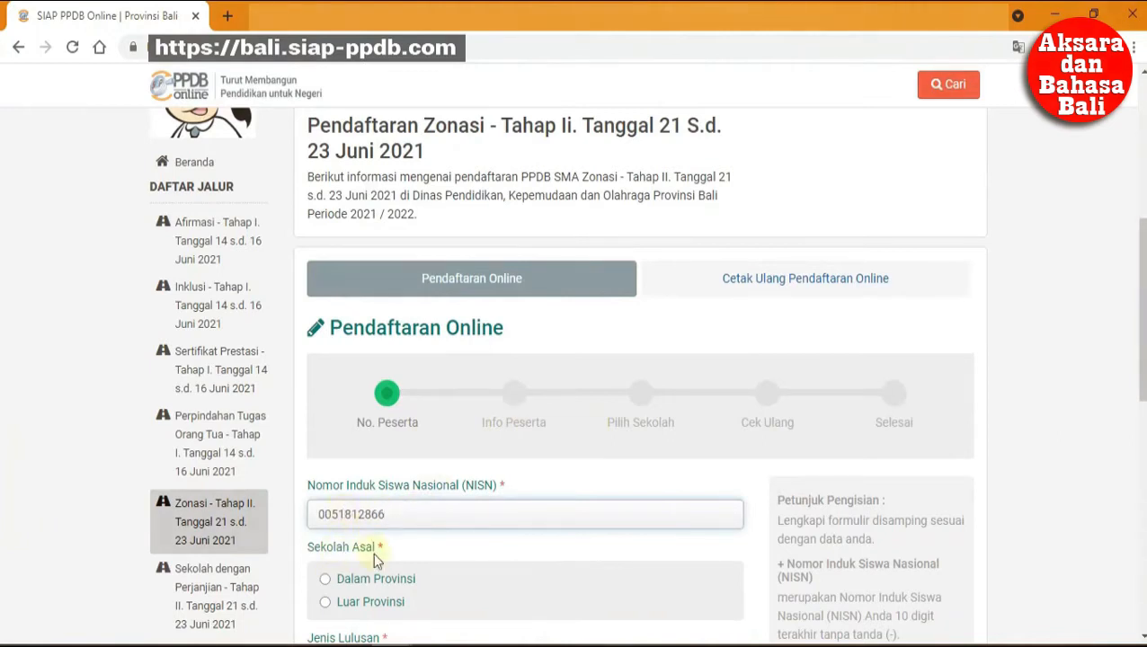
click(377, 580)
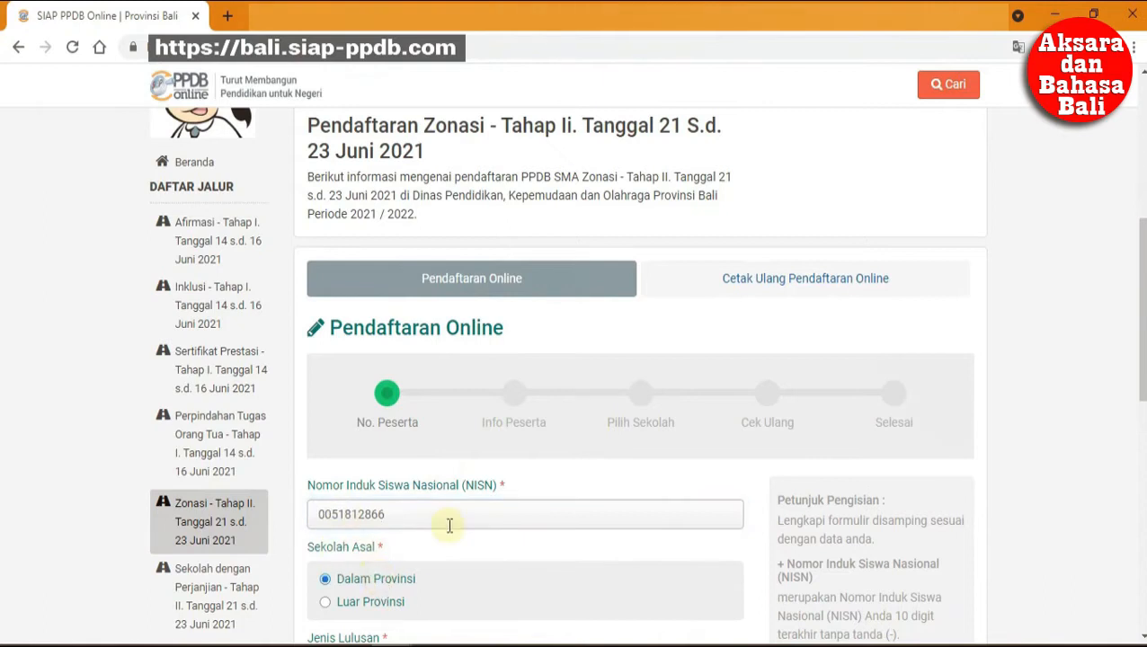
Choose Reguler graduation type and year 2021, enter the security code, and submit the step.
scroll(450, 526, down, 2)
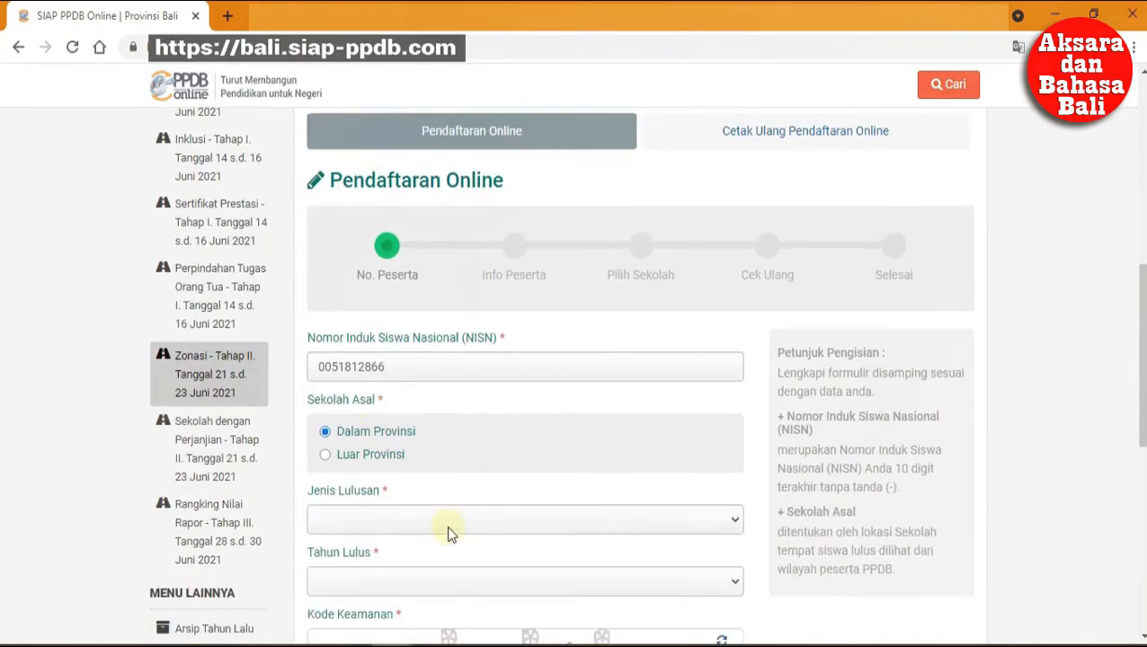
scroll(448, 530, down, 2)
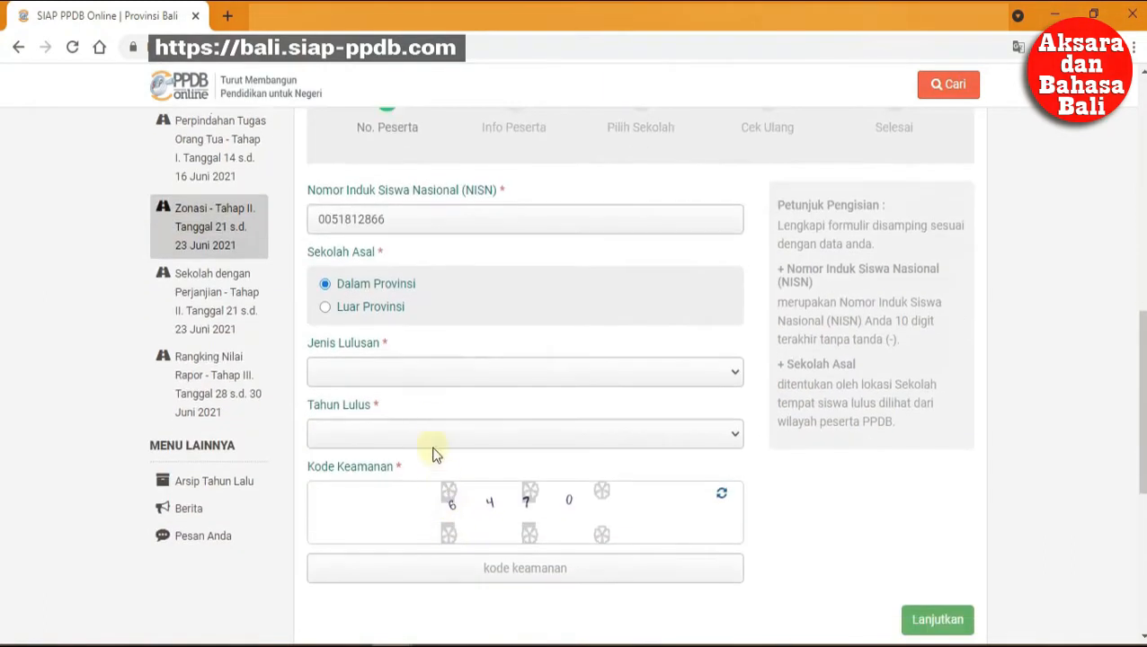
click(444, 371)
click(440, 395)
click(440, 434)
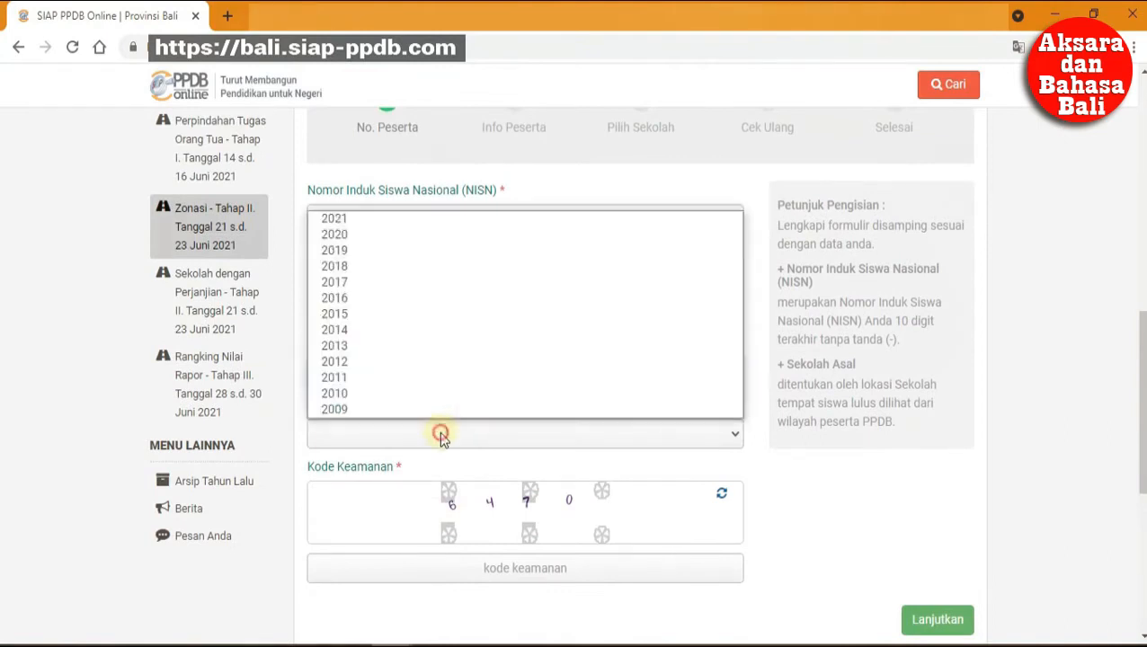
click(454, 224)
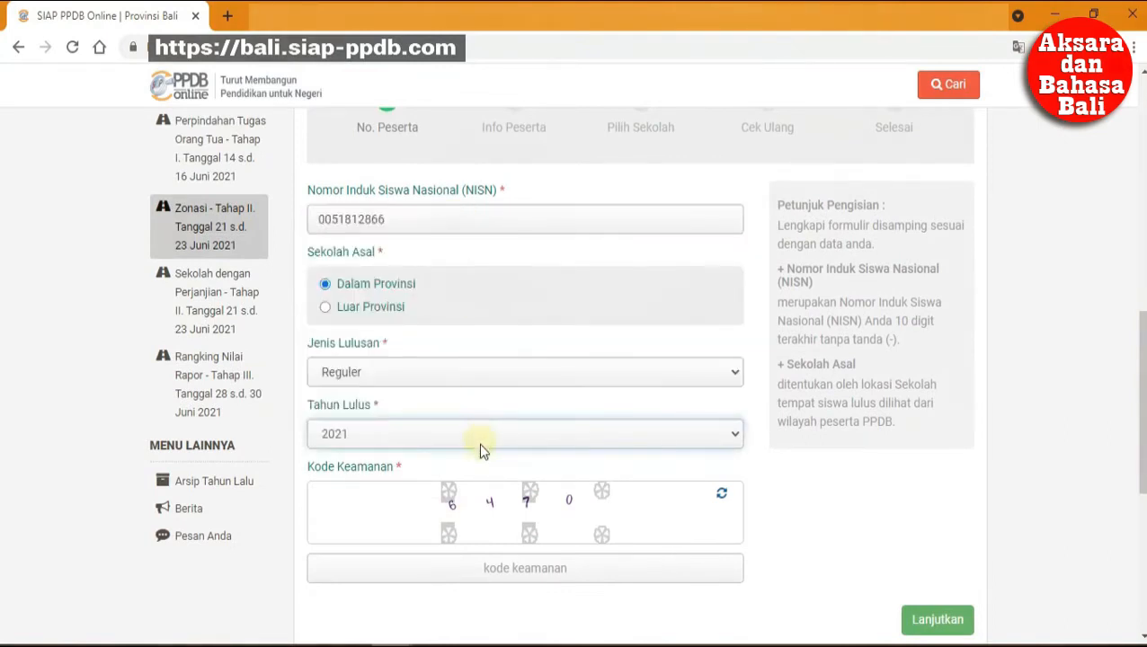
click(485, 567)
text(64)
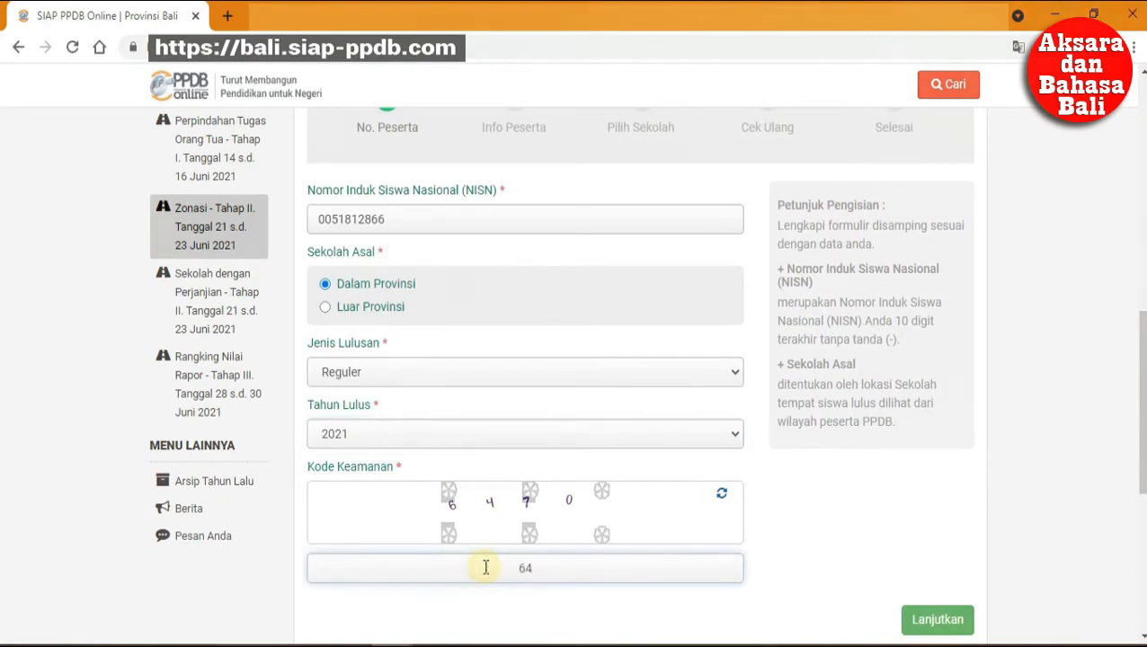
text(70)
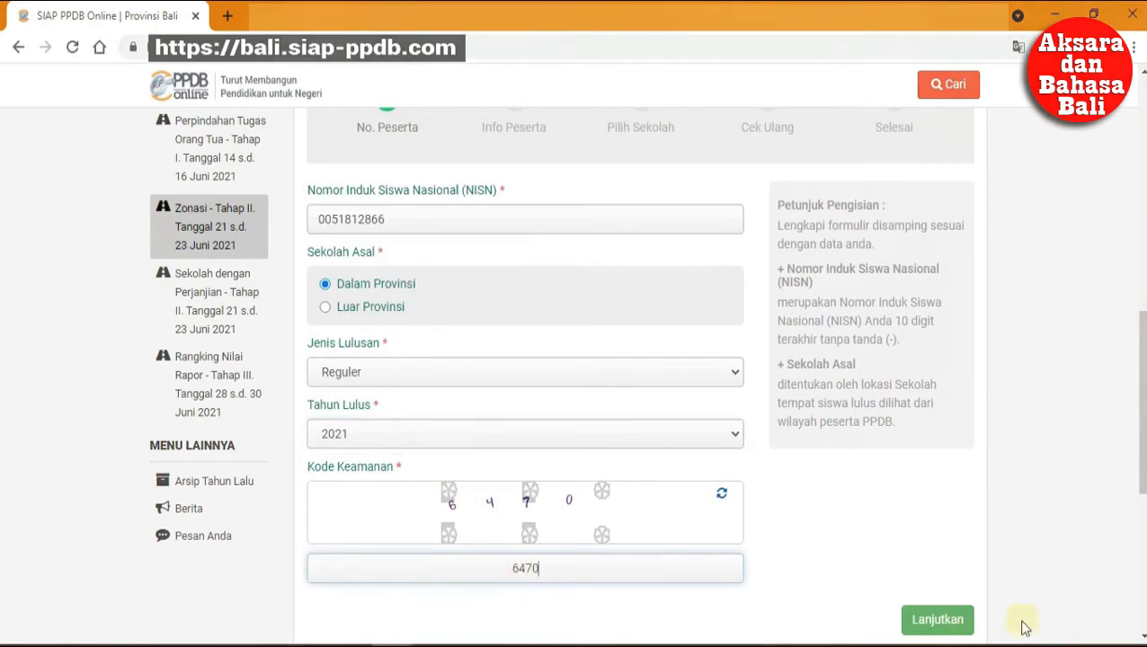
click(944, 620)
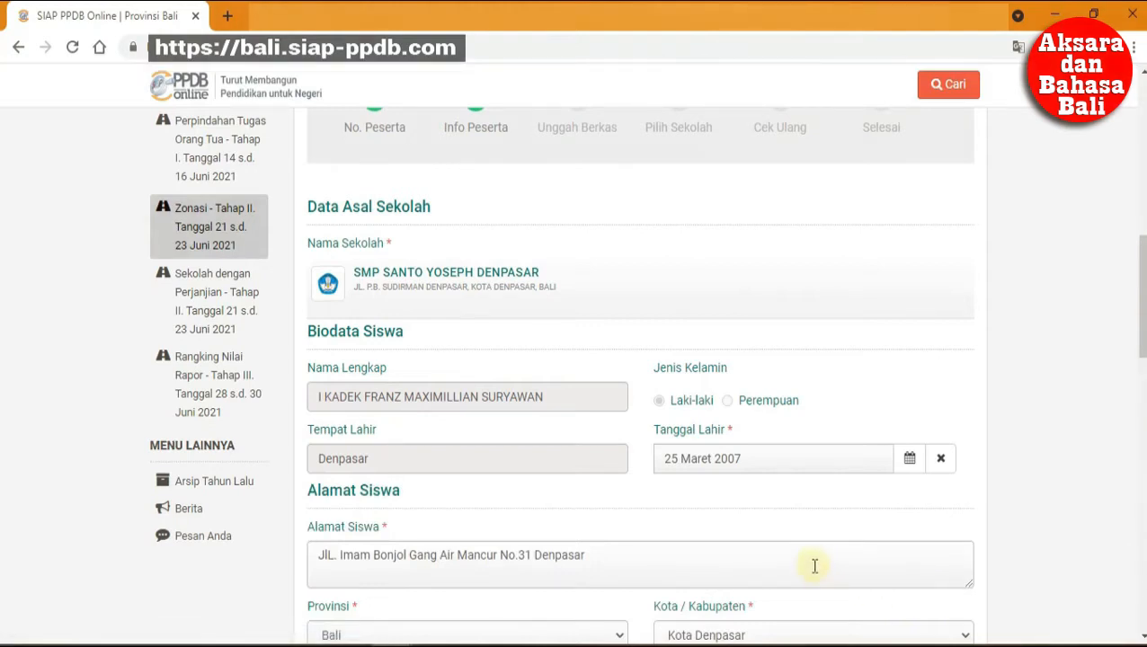
Choose Denpasar Barat as the Kecamatan and Pemecutan Klod as the Kelurahan.
scroll(805, 550, down, 3)
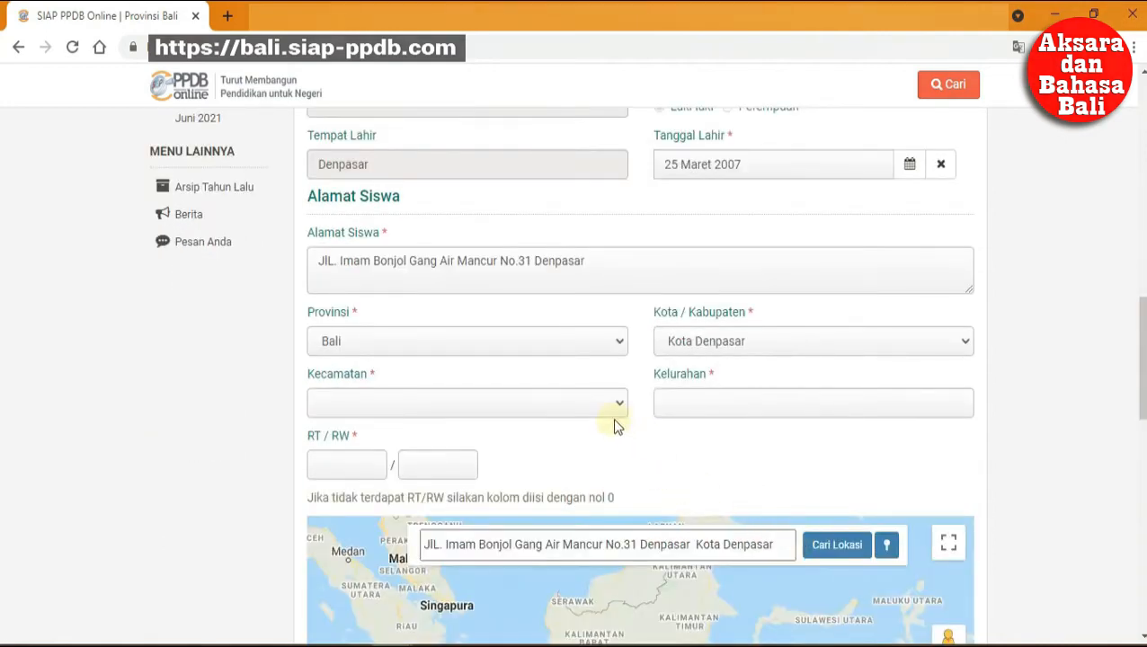
click(568, 396)
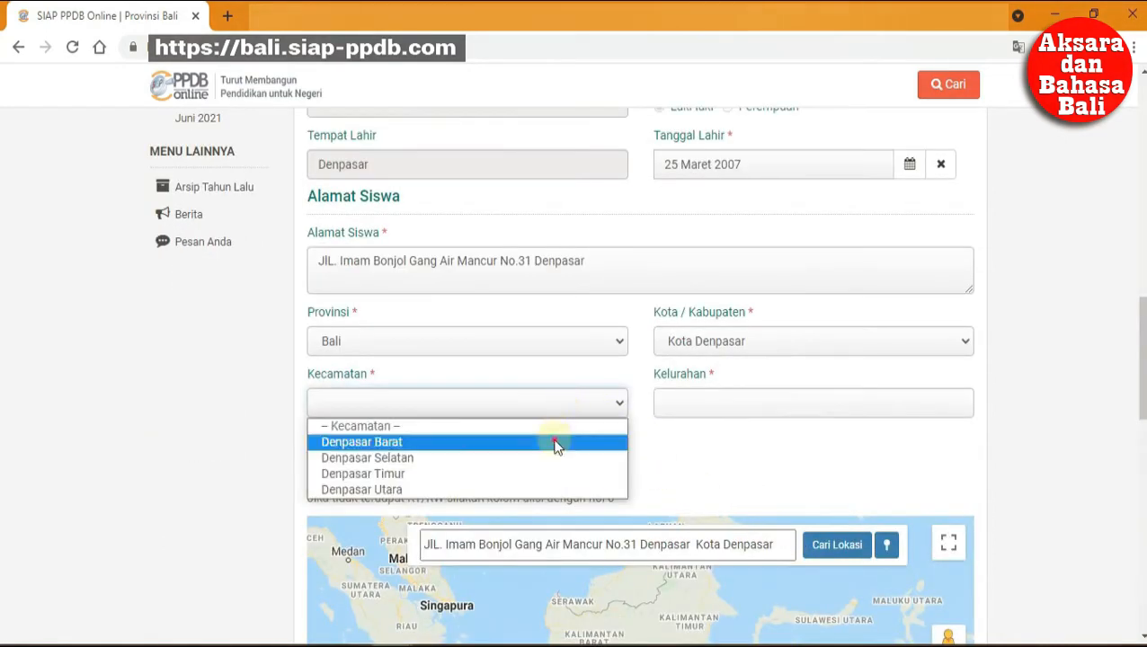
click(556, 440)
click(713, 415)
click(725, 570)
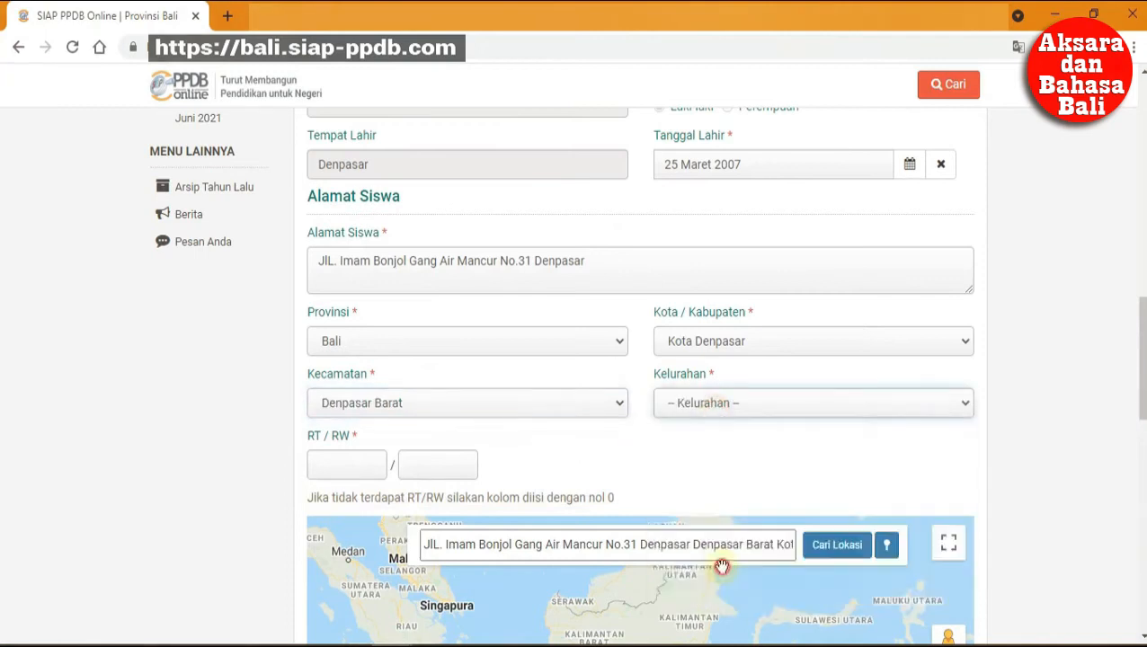
Enter 0 for both the RT and RW numbers.
click(355, 464)
text(0)
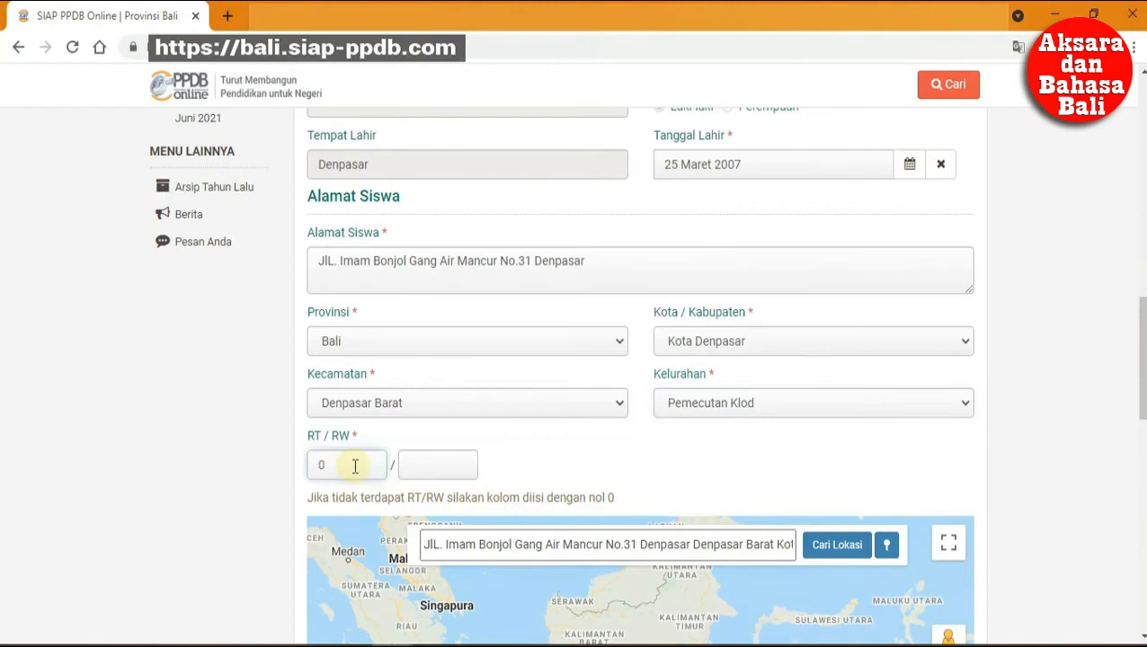
click(434, 467)
text(0)
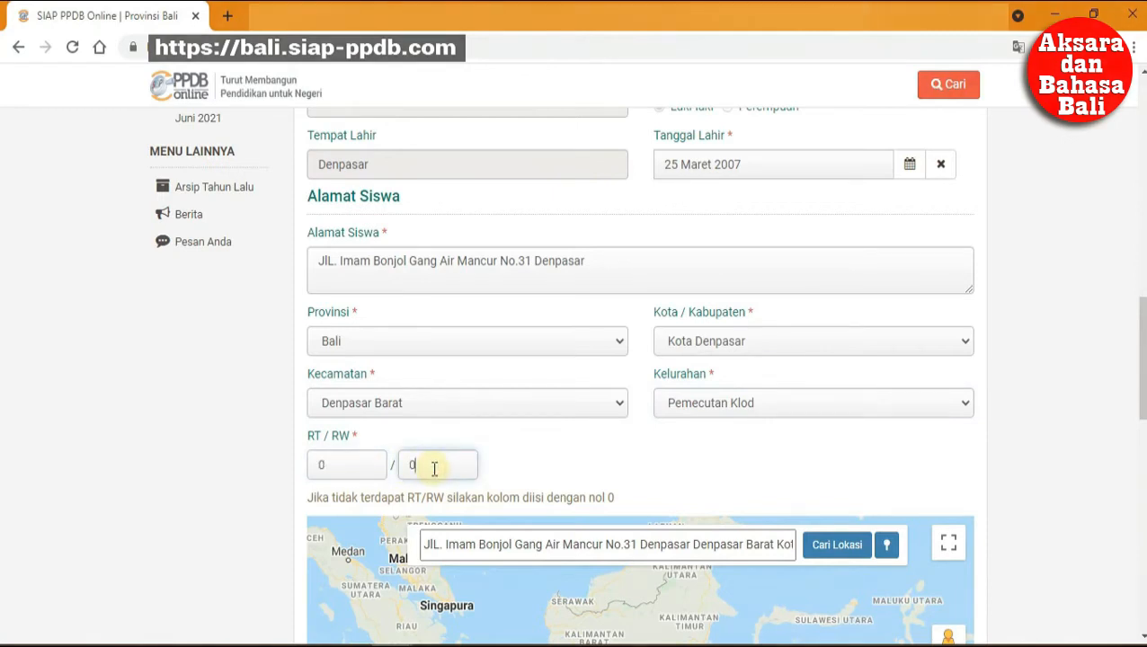
scroll(530, 457, down, 2)
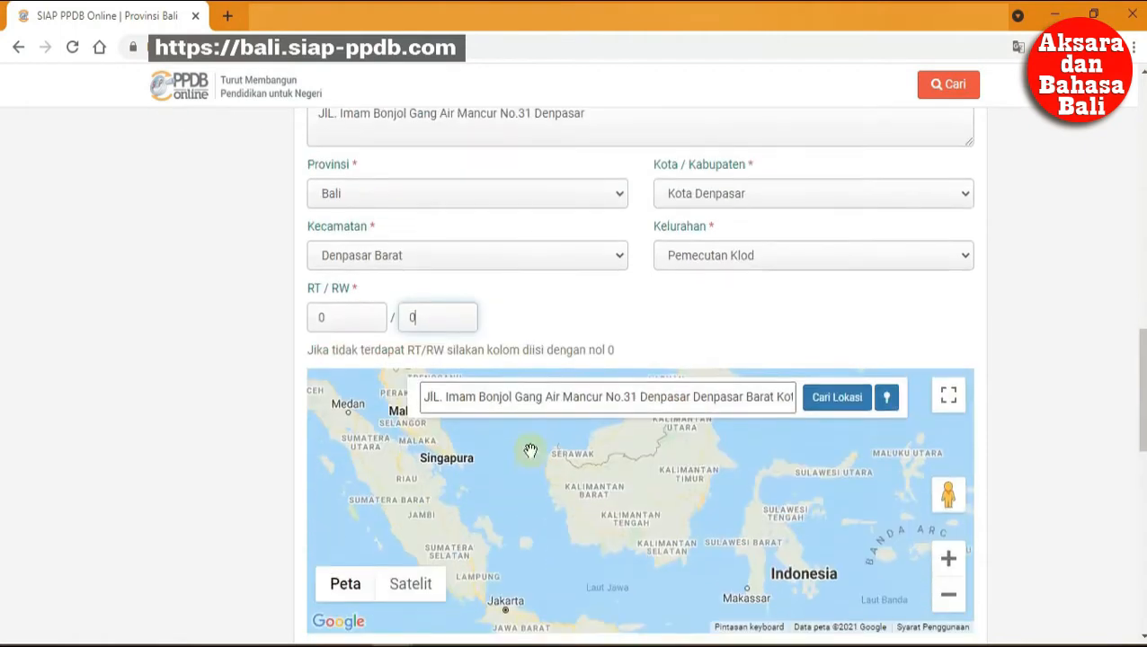
scroll(530, 450, down, 2)
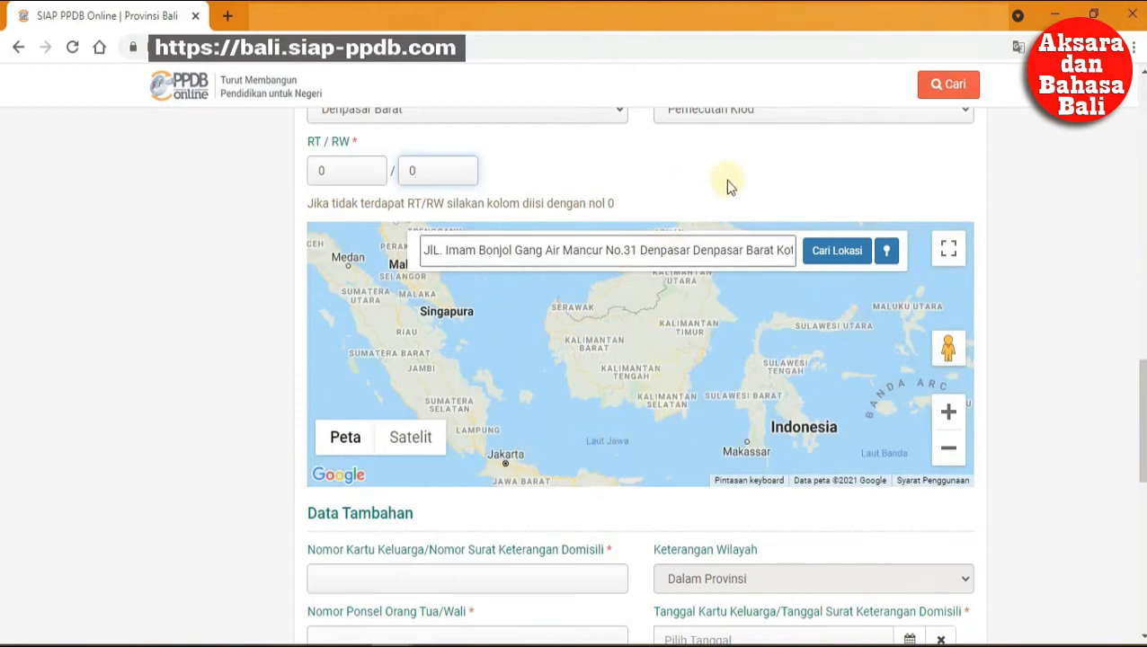
Locate the address on the map, zoom in twice, and drag the domicile marker onto the house.
click(835, 255)
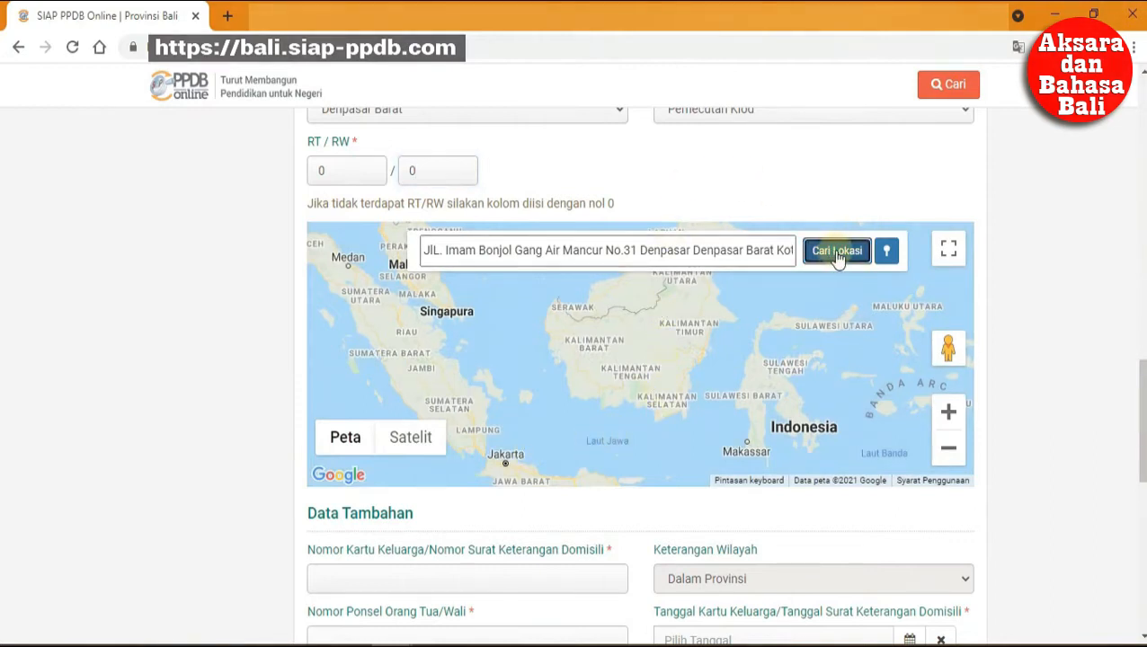
click(950, 413)
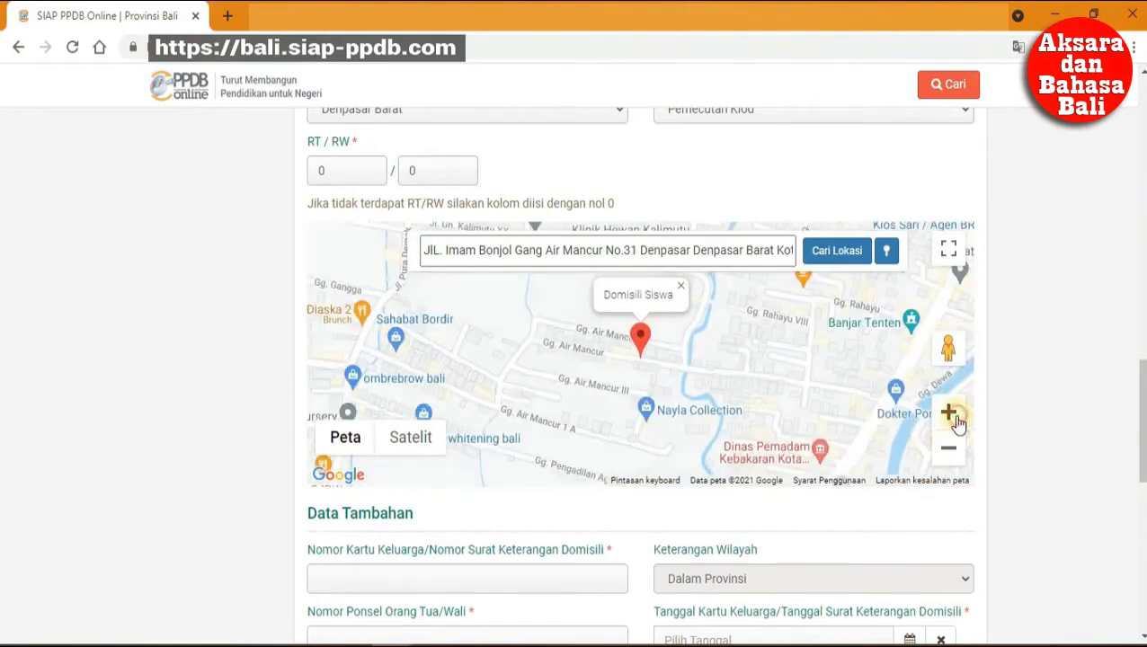
click(950, 414)
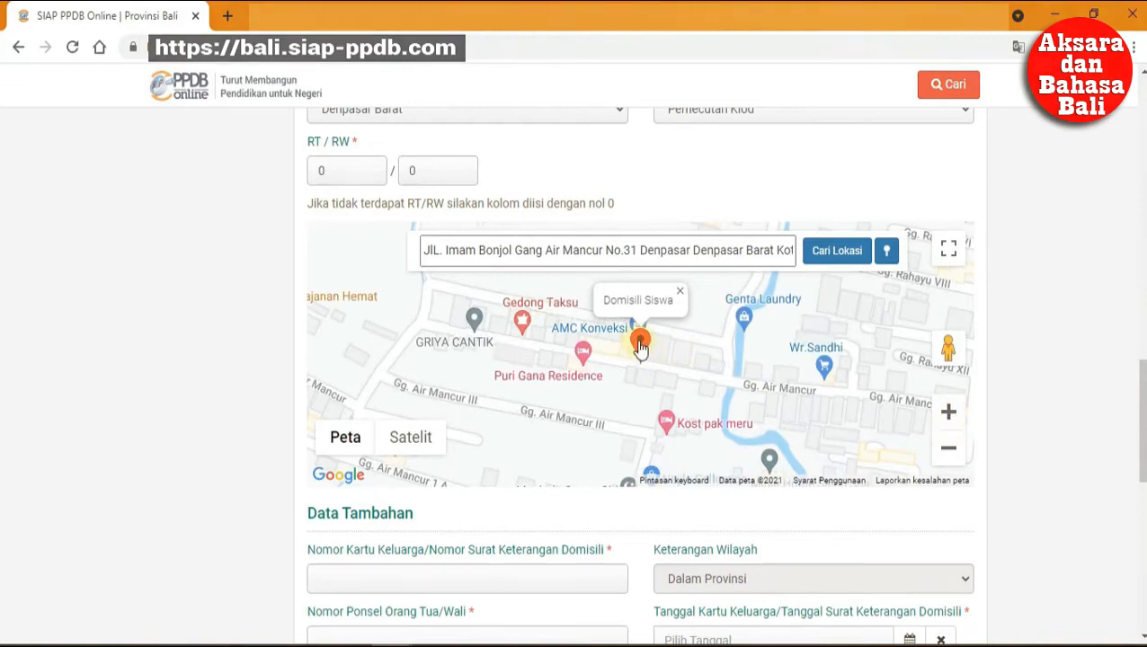
drag(640, 349, 637, 340)
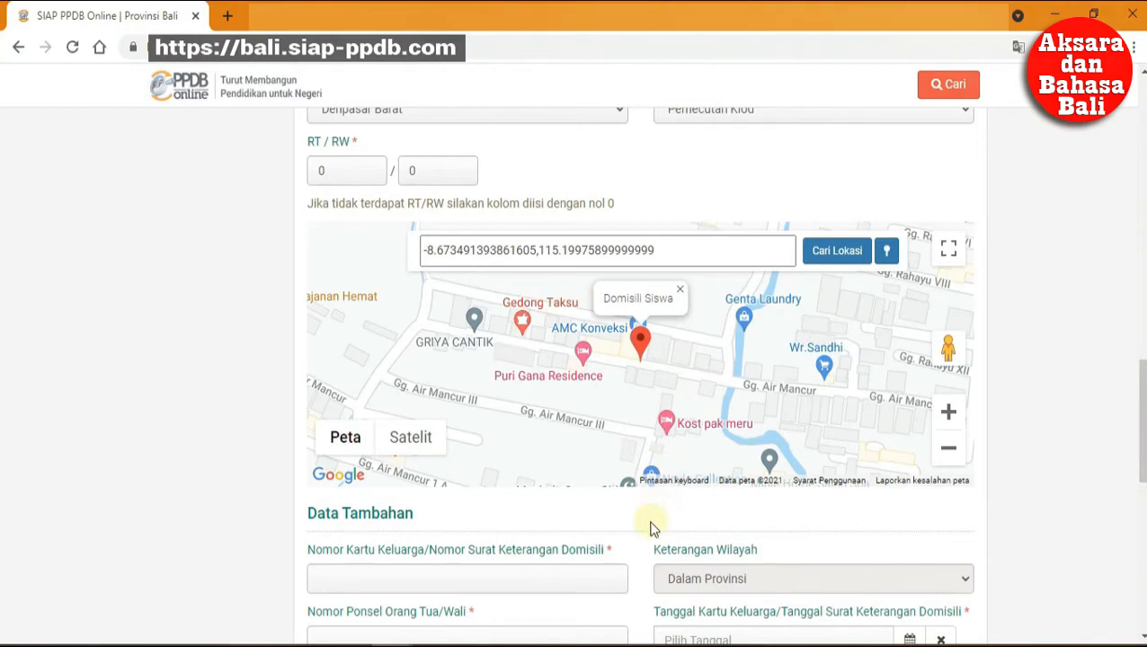
scroll(652, 525, down, 2)
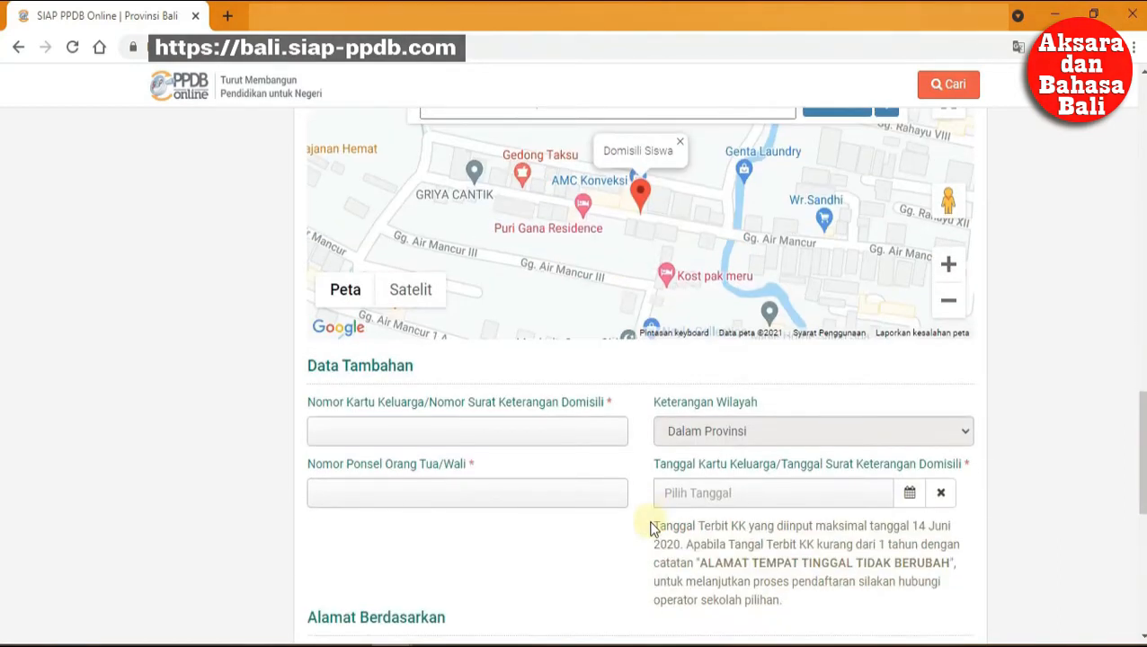
Enter the family card number and the parent's phone number.
click(473, 430)
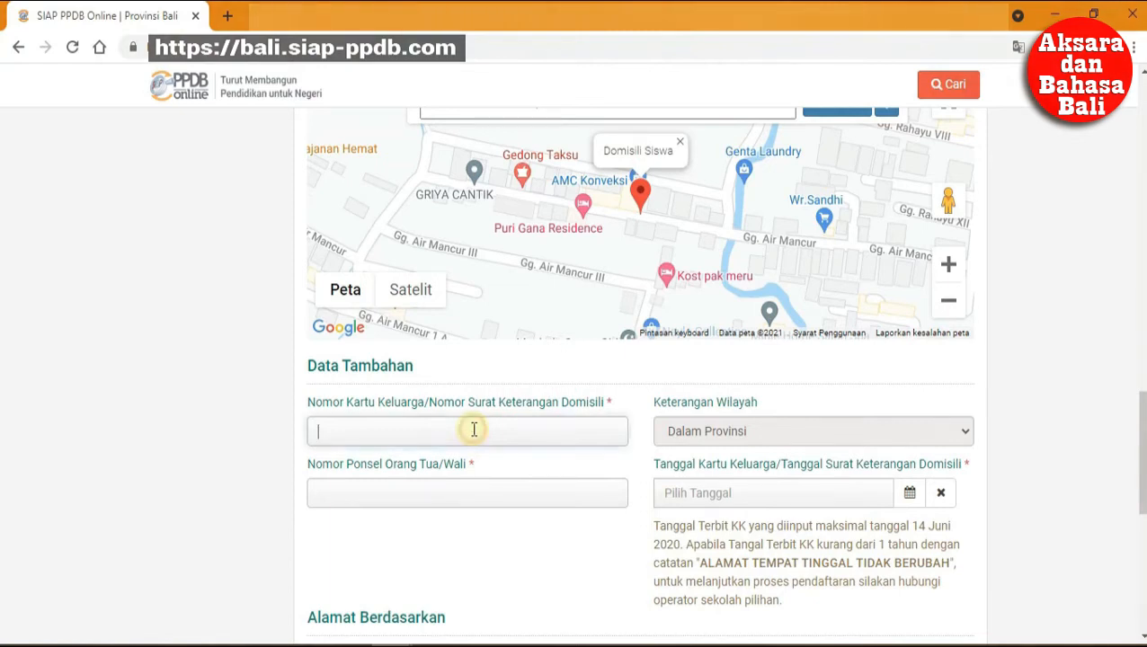
text(1234567890)
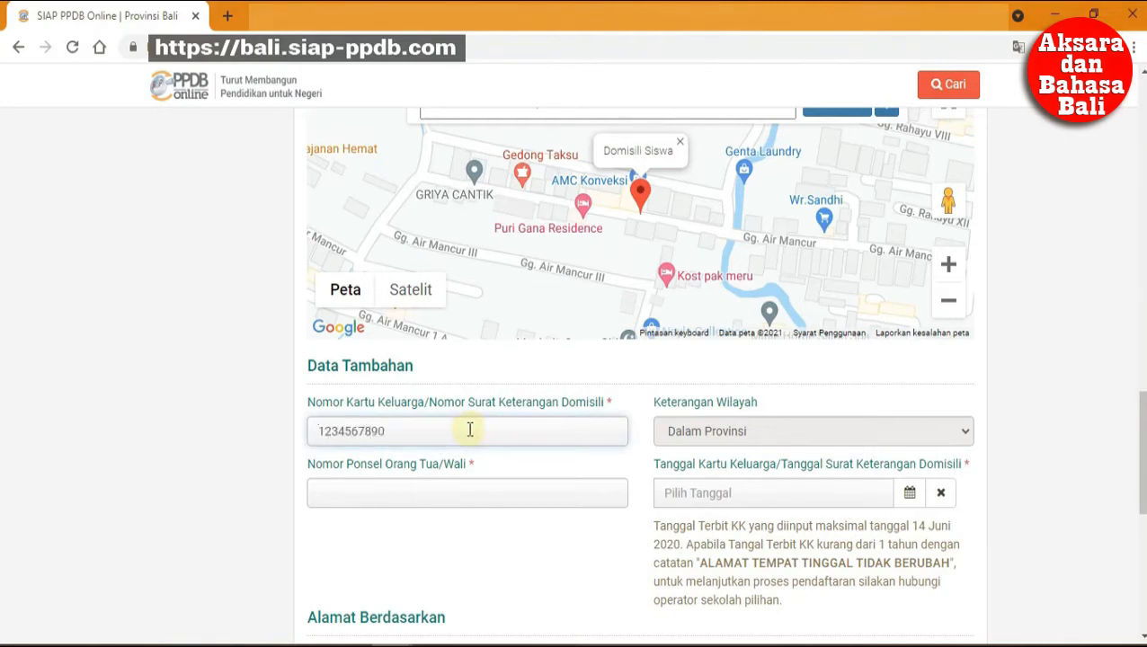
click(448, 486)
text(081)
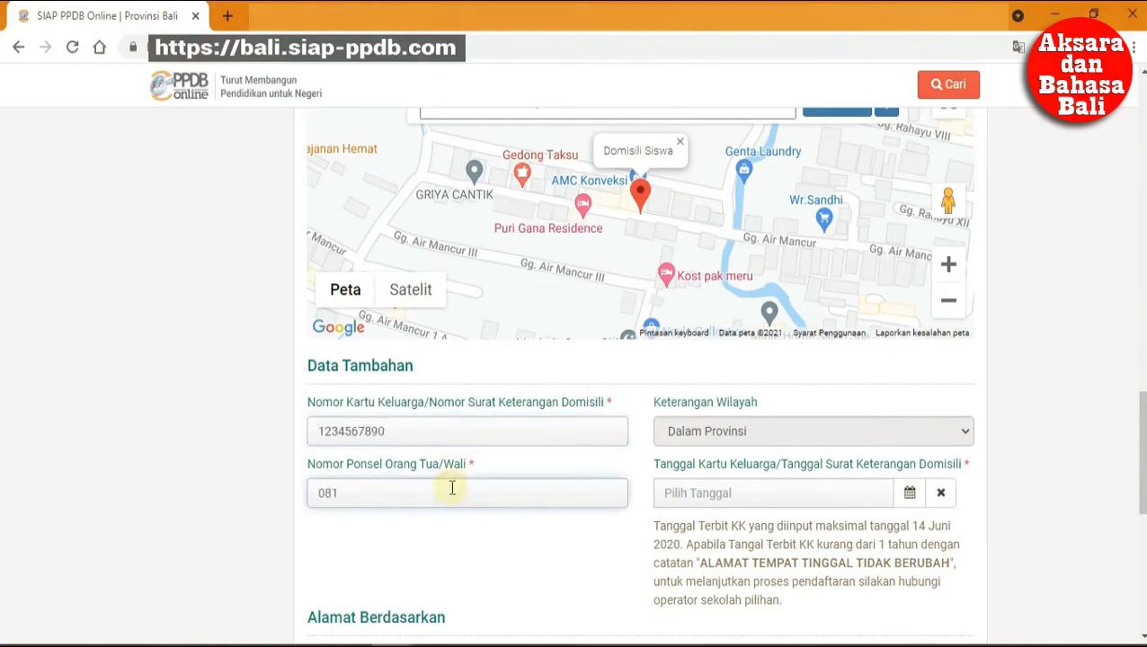
text(23456789)
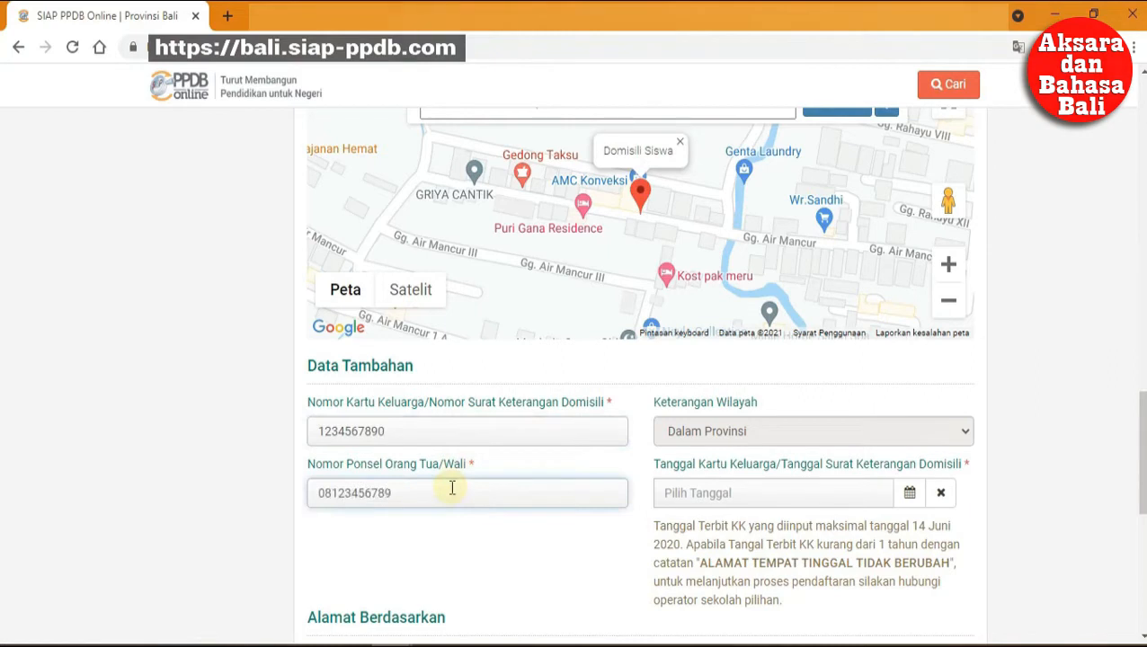
Set the KK date to 1 Juni 2020, base the address on Dokumen KK, and continue.
click(673, 494)
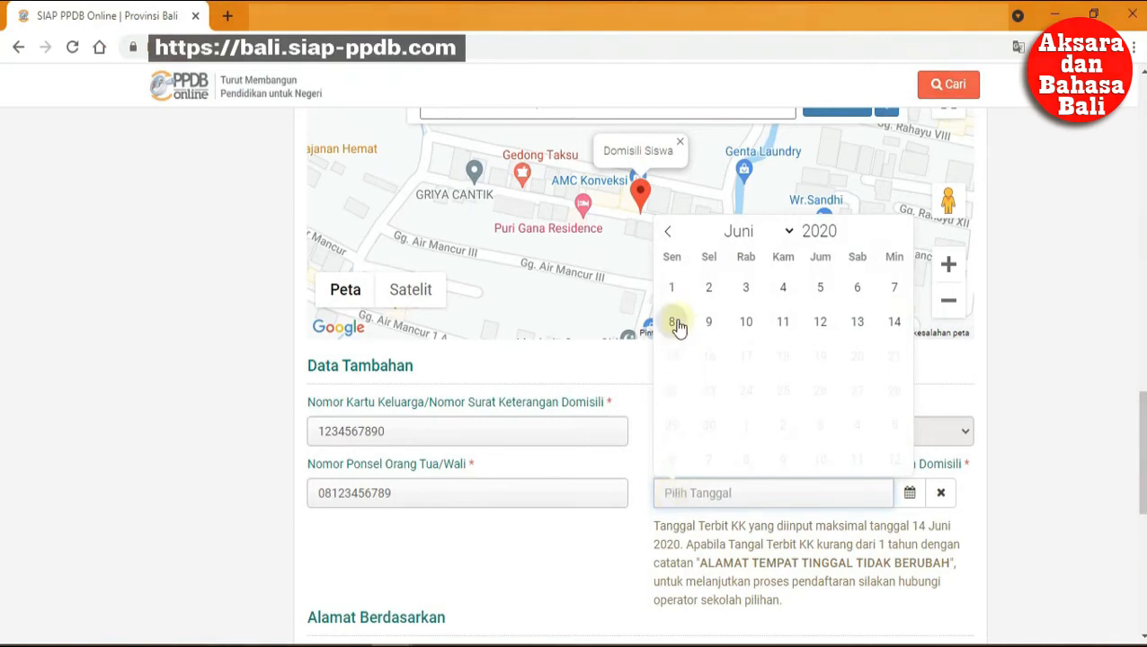
click(672, 288)
scroll(534, 555, down, 3)
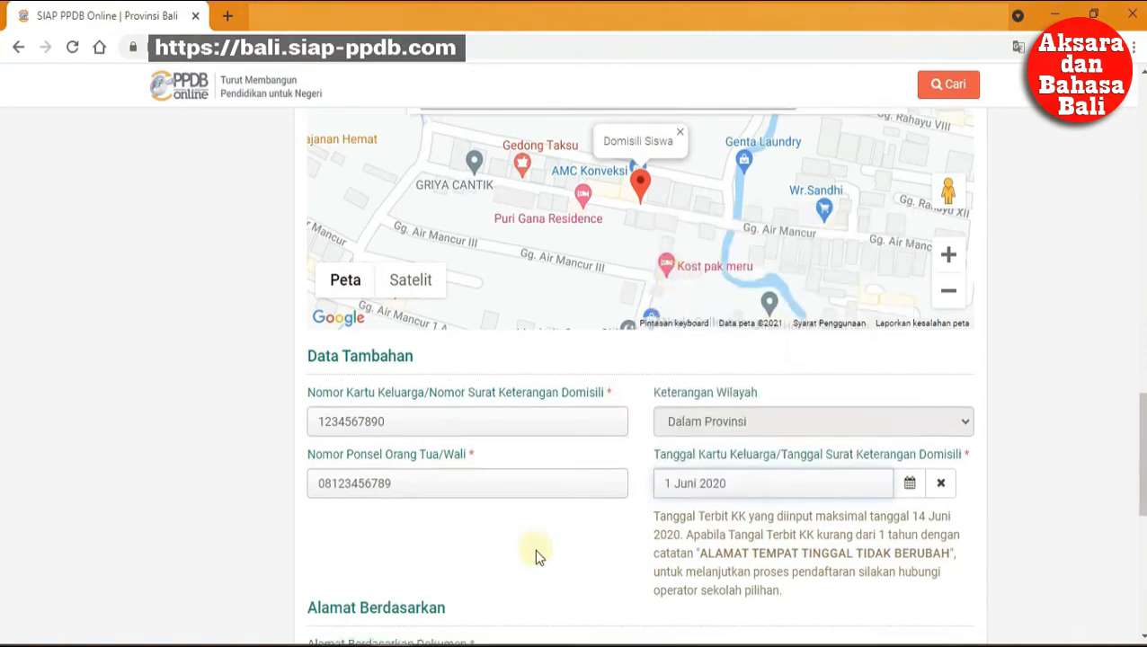
scroll(534, 548, down, 1)
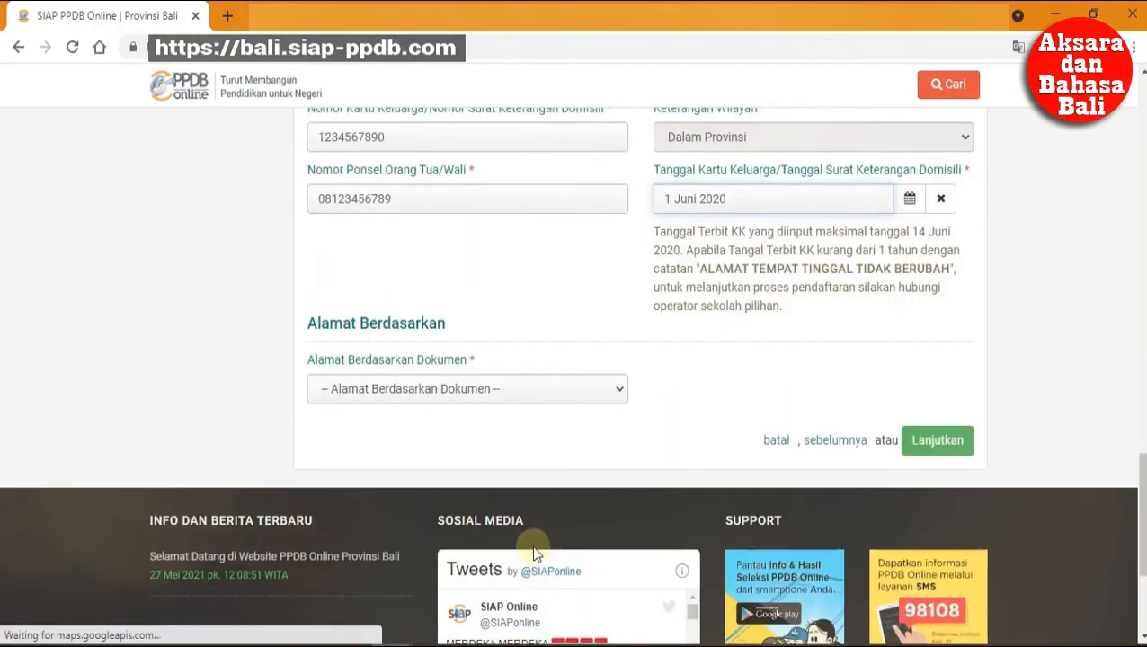
click(563, 392)
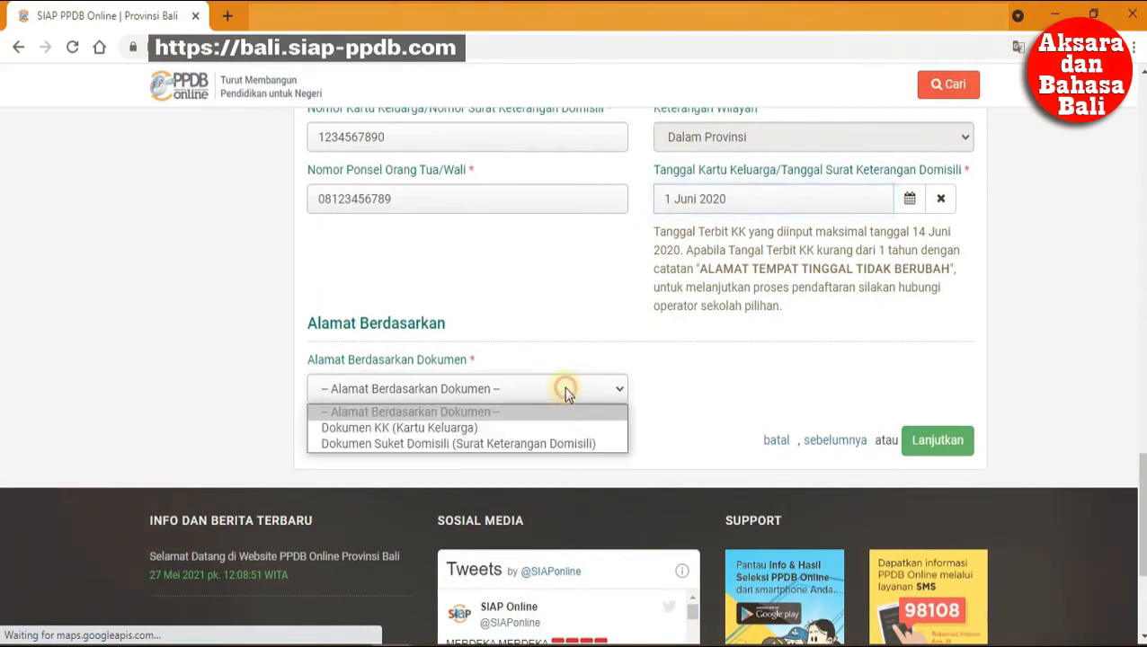
click(523, 430)
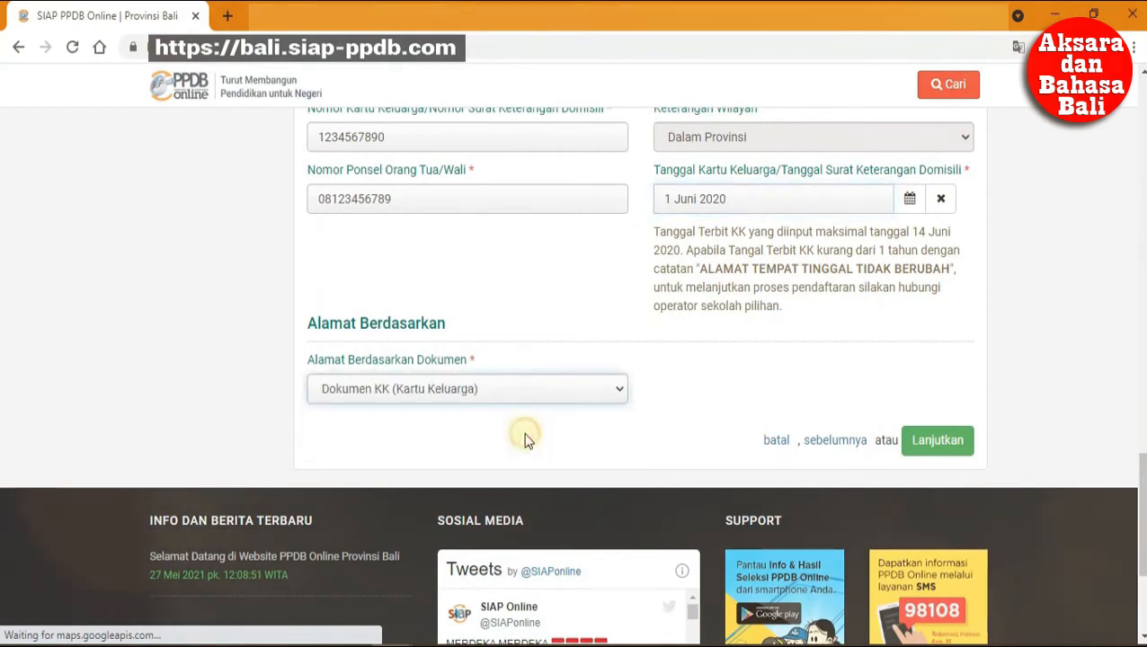
click(925, 447)
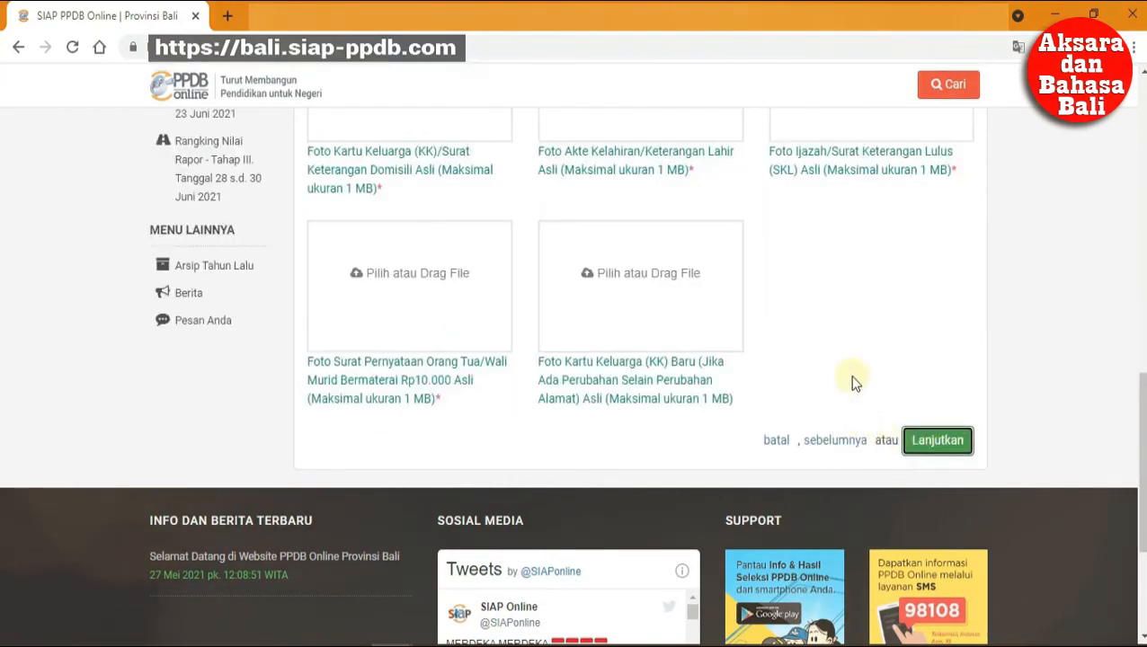
Scroll through the Unggah Berkas page to review the five document upload boxes.
scroll(854, 383, up, 2)
scroll(854, 383, up, 1)
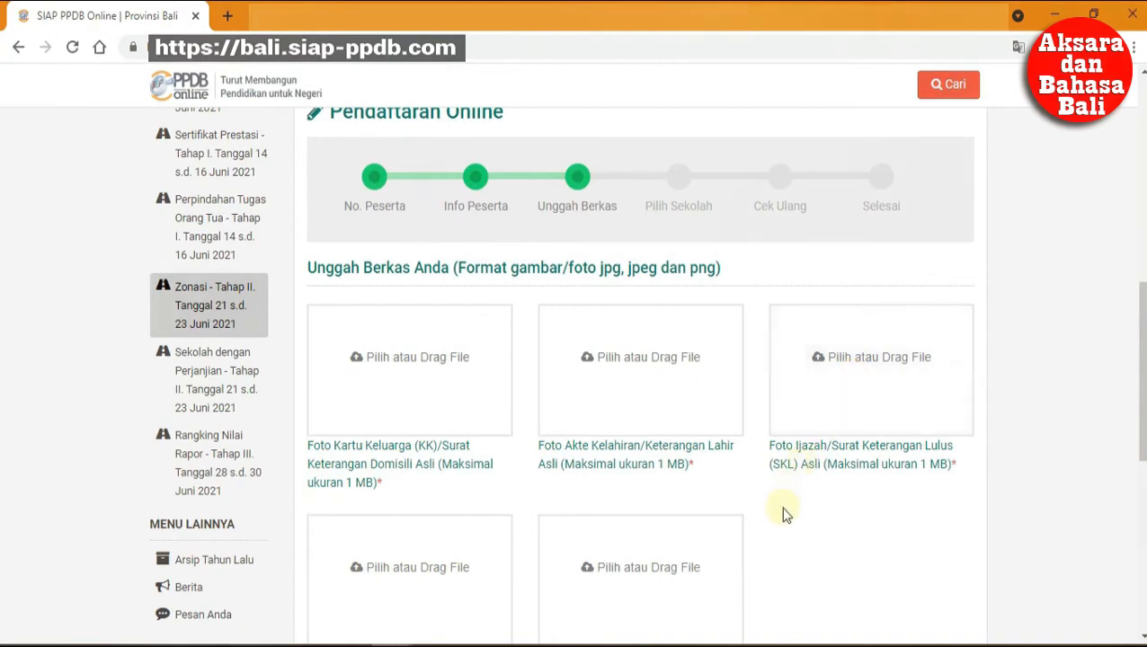
scroll(778, 550, down, 2)
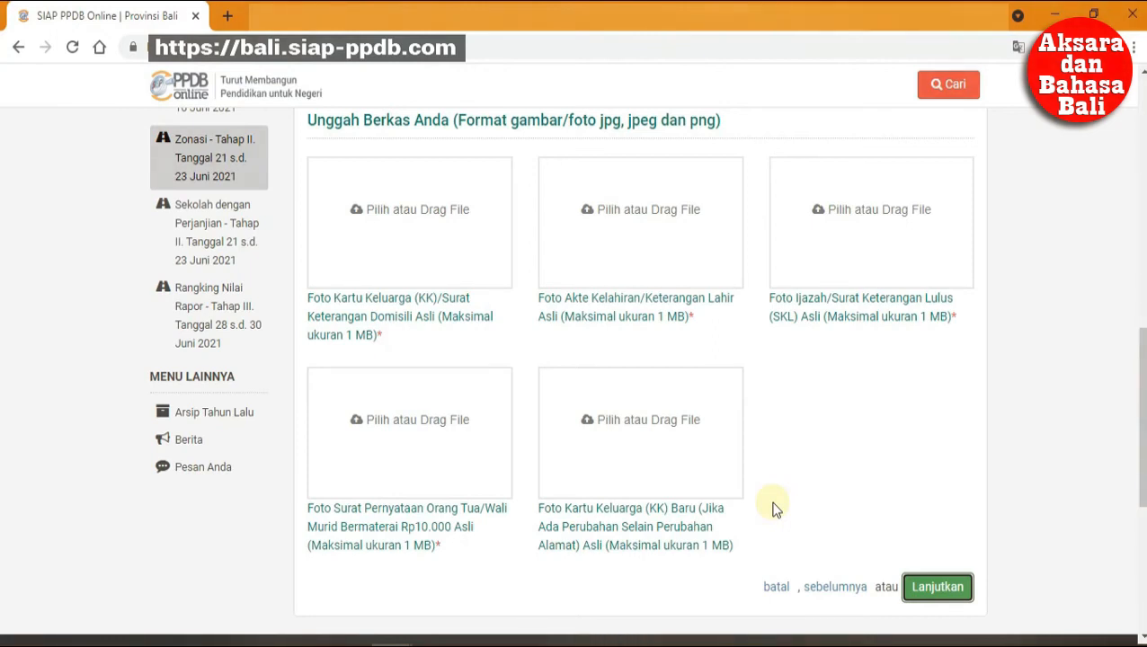
Upload the Kartu Keluarga photo into the first box, replacing a wrongly chosen file.
click(441, 209)
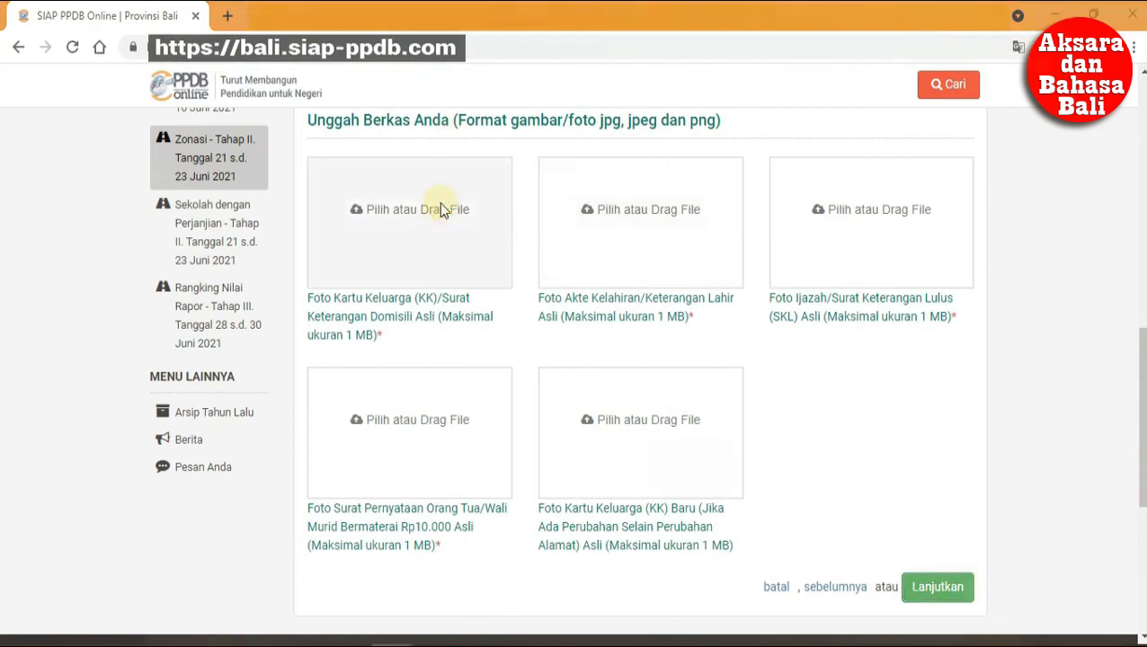
click(322, 177)
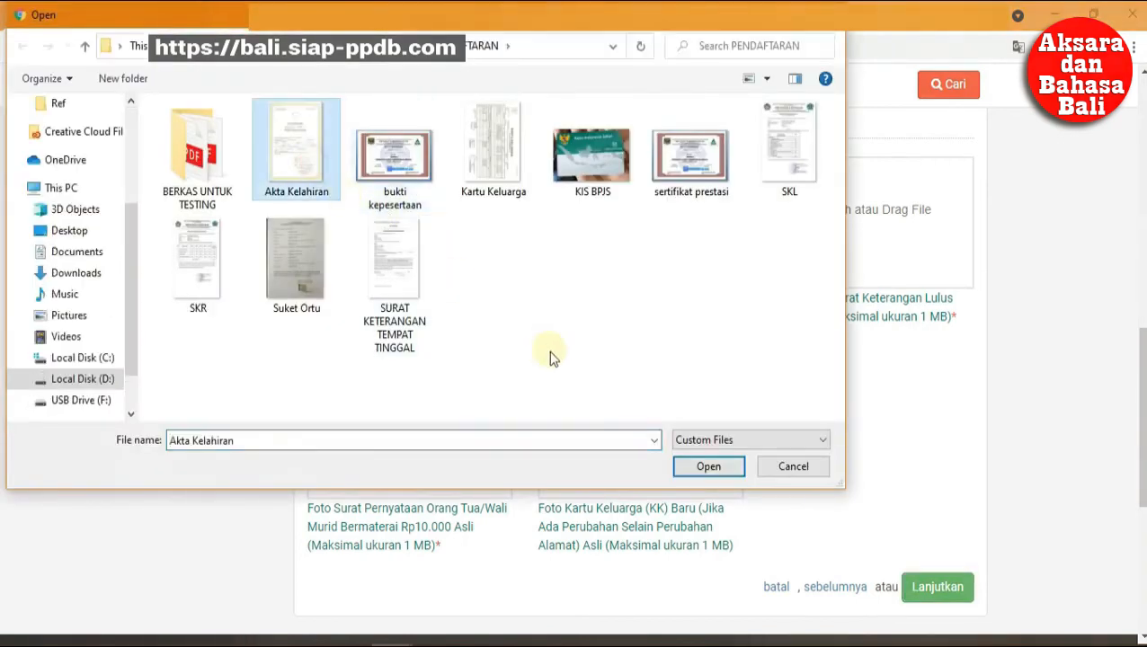
click(720, 468)
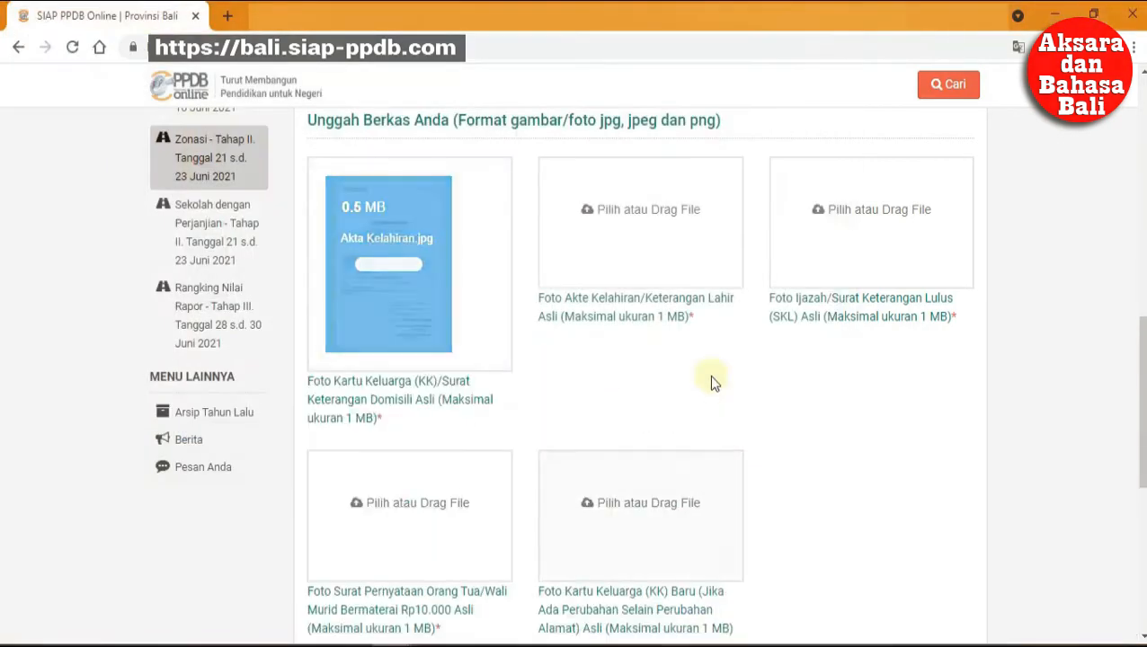
click(404, 265)
click(418, 261)
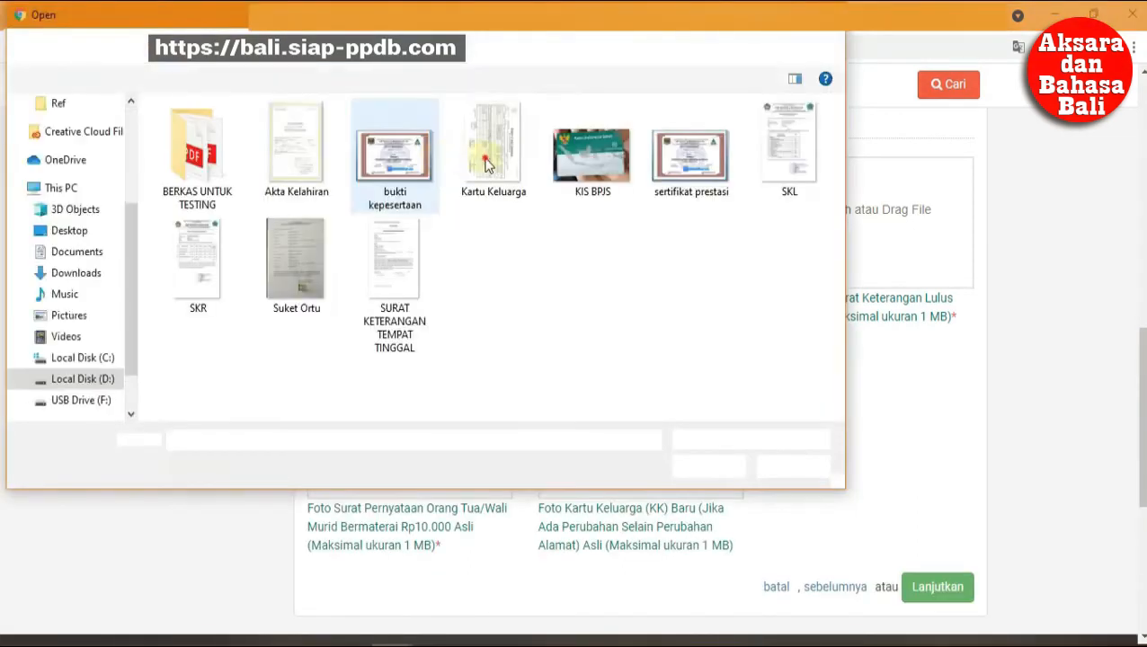
click(494, 148)
click(709, 467)
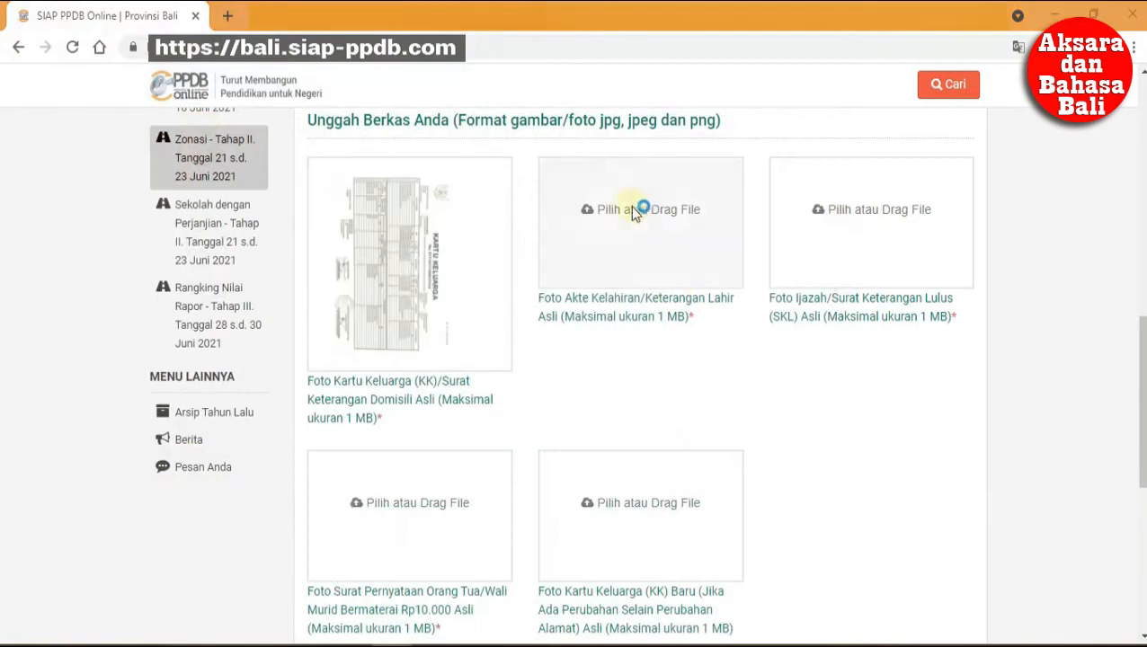
Upload Akta Kelahiran, SKL and Suket Ortu photos into the second, third and fourth boxes.
click(580, 221)
click(297, 148)
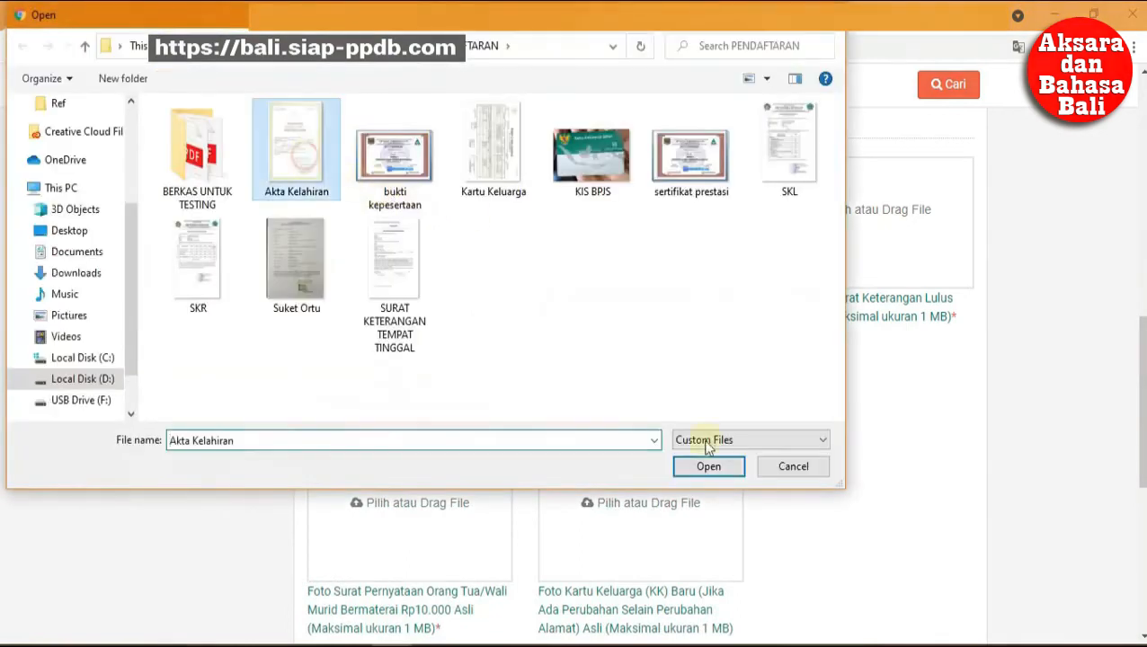
click(719, 473)
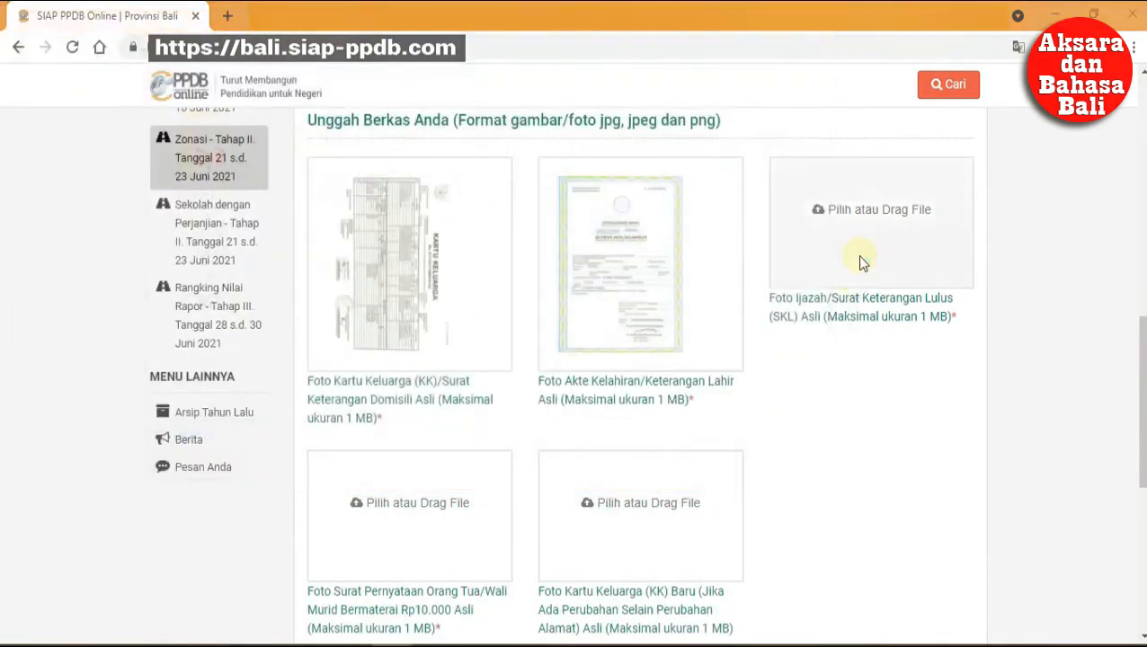
click(860, 263)
click(794, 144)
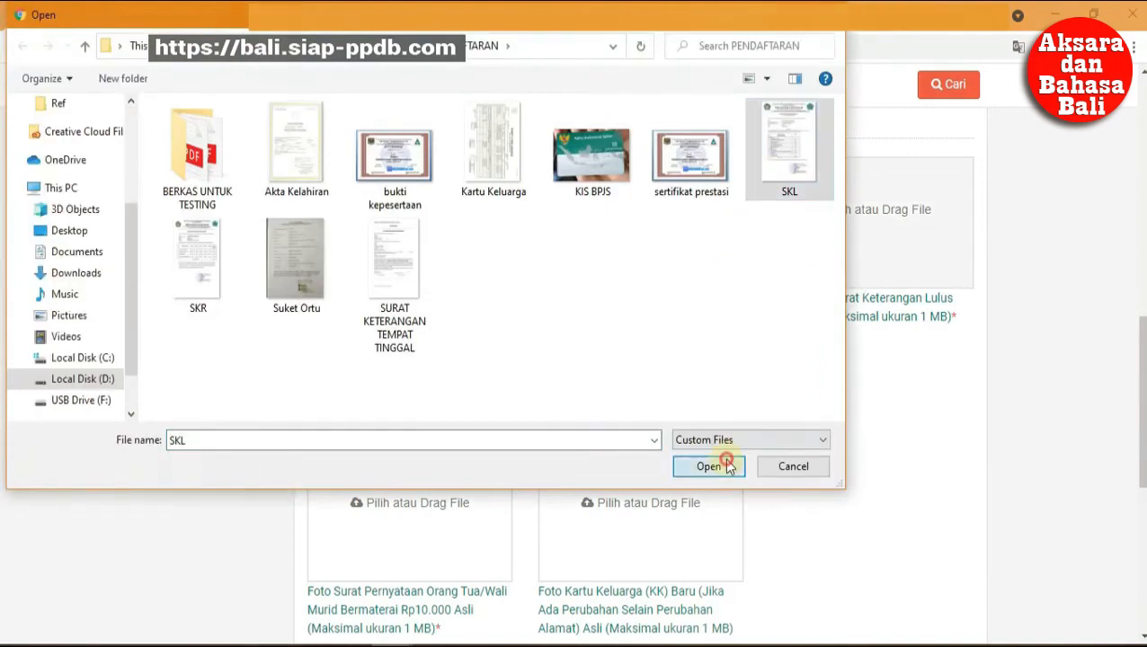
click(725, 466)
click(432, 487)
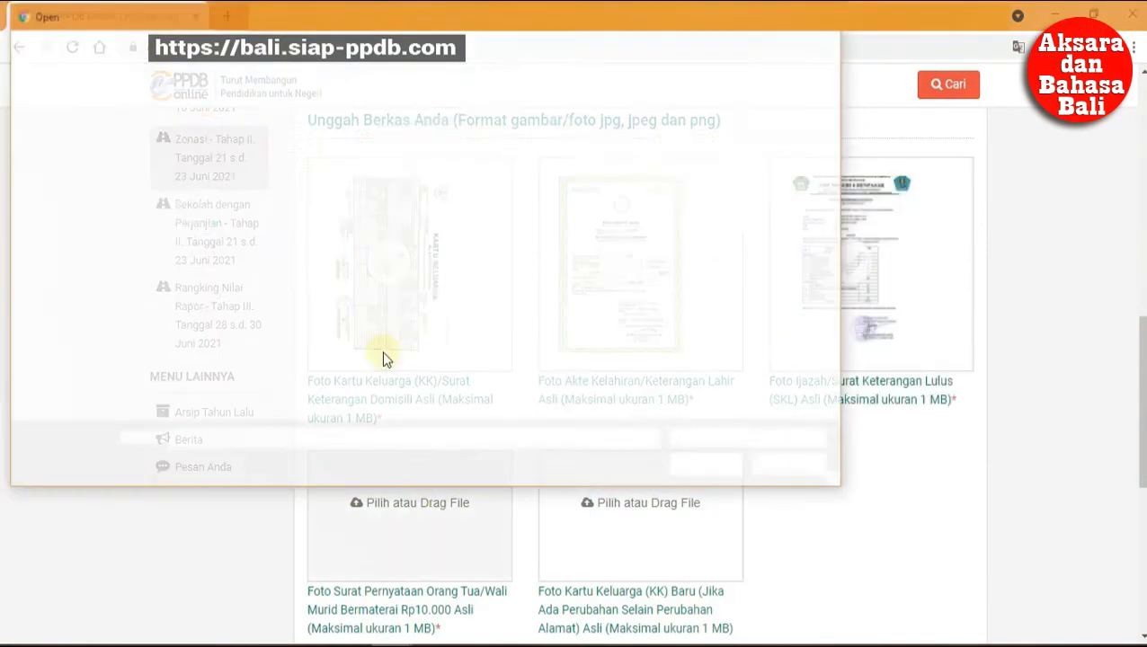
click(295, 265)
click(706, 465)
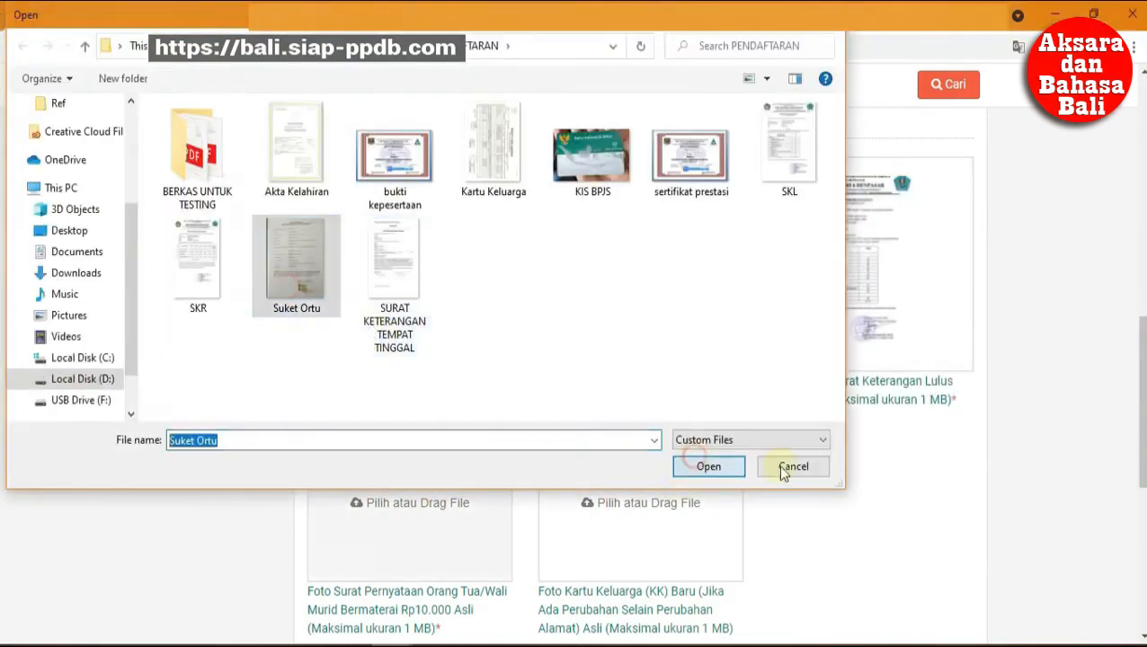
scroll(849, 482, down, 2)
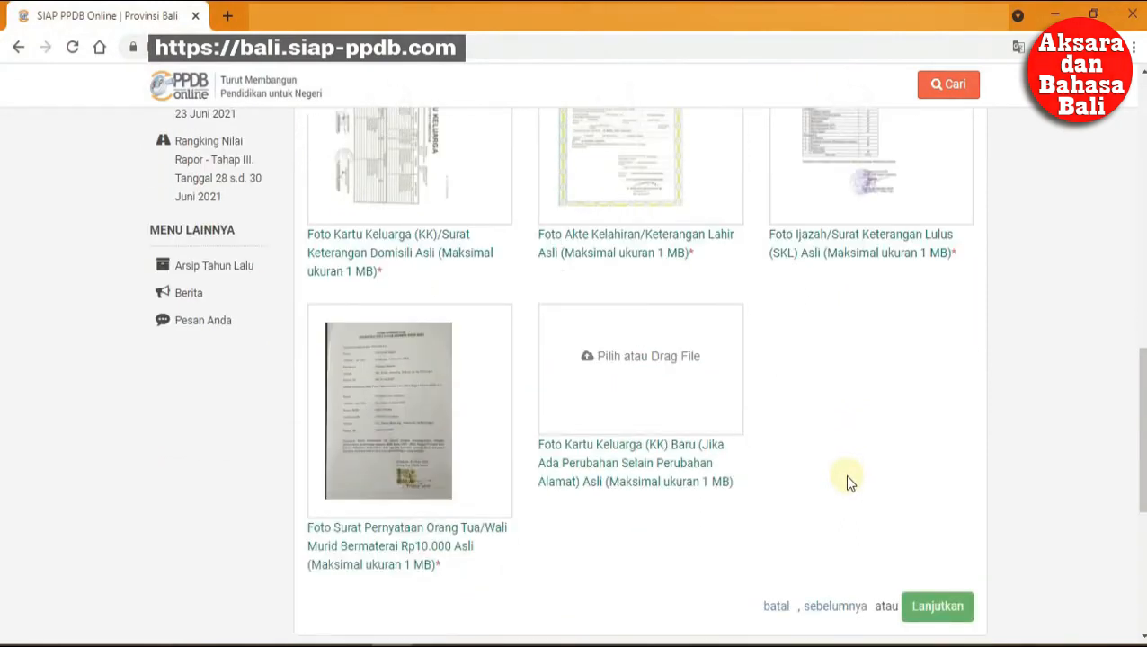
scroll(849, 476, down, 5)
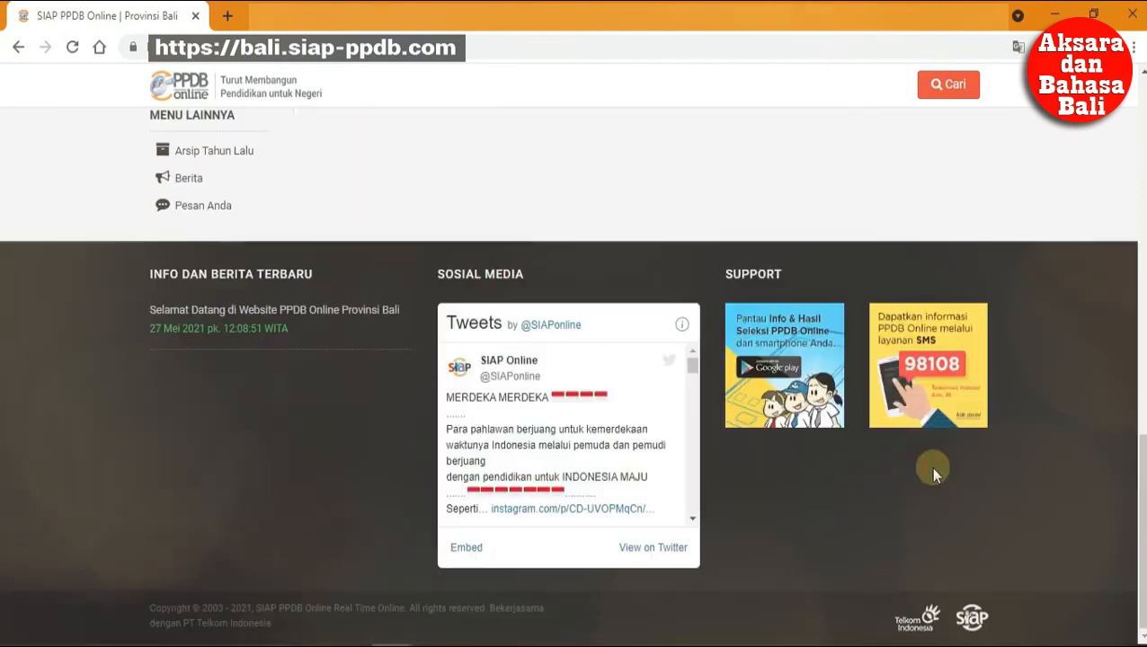
scroll(890, 462, up, 5)
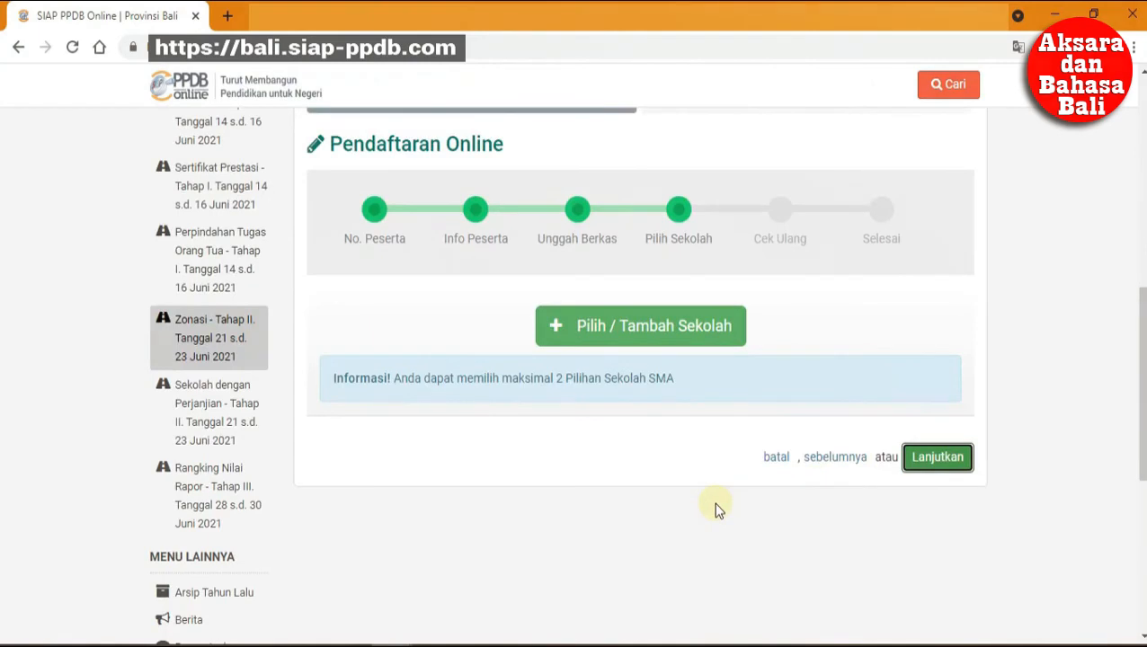
Choose SMA NEGERI 4 DENPASAR first and SMA NEGERI 2 DENPASAR second, then continue.
click(707, 335)
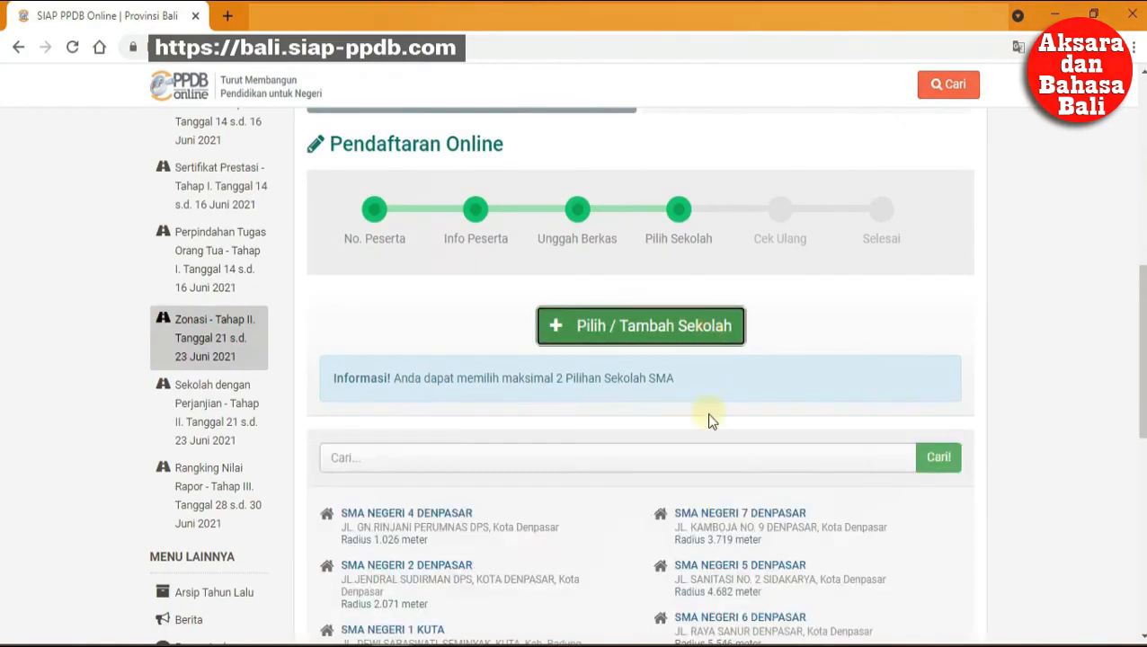
scroll(709, 420, down, 2)
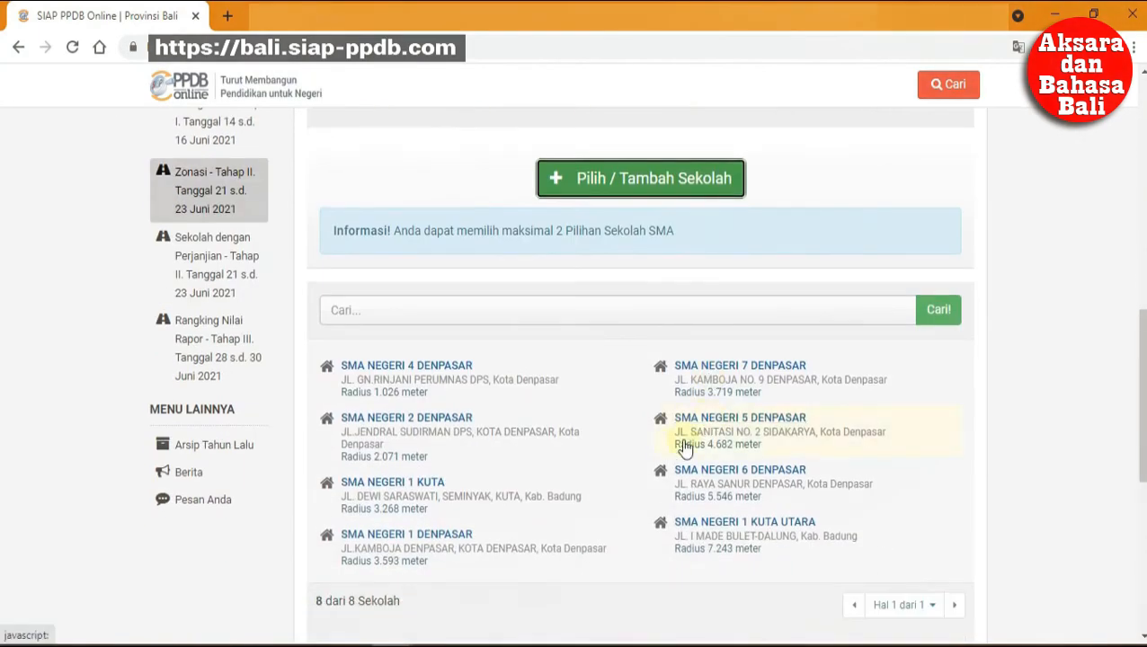
click(461, 373)
click(608, 205)
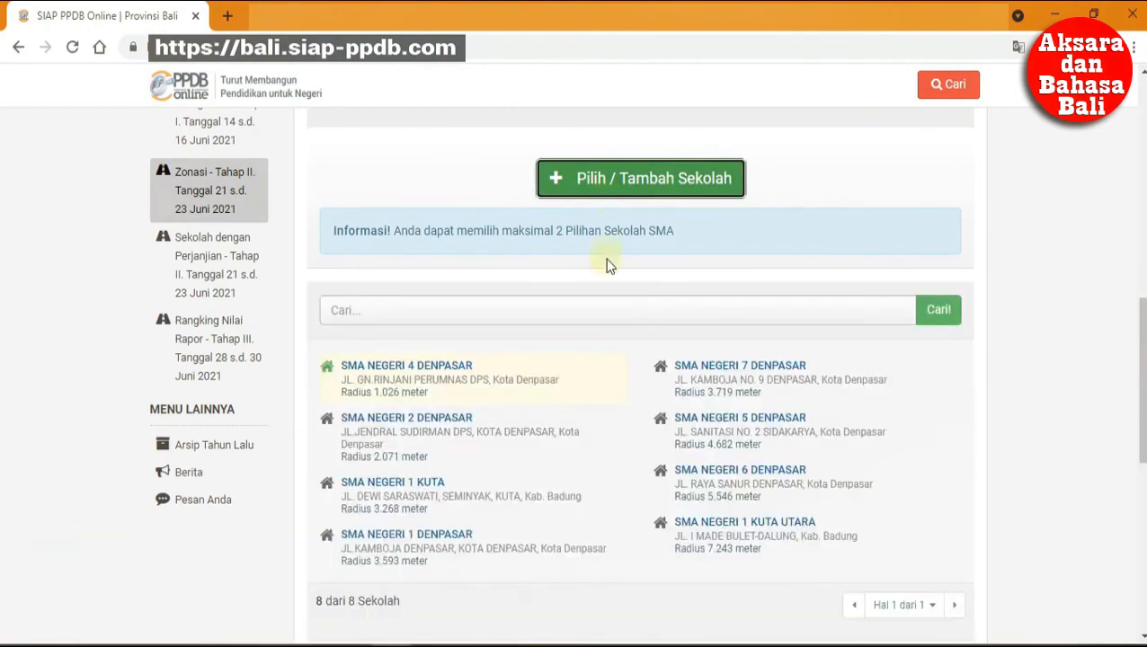
click(460, 419)
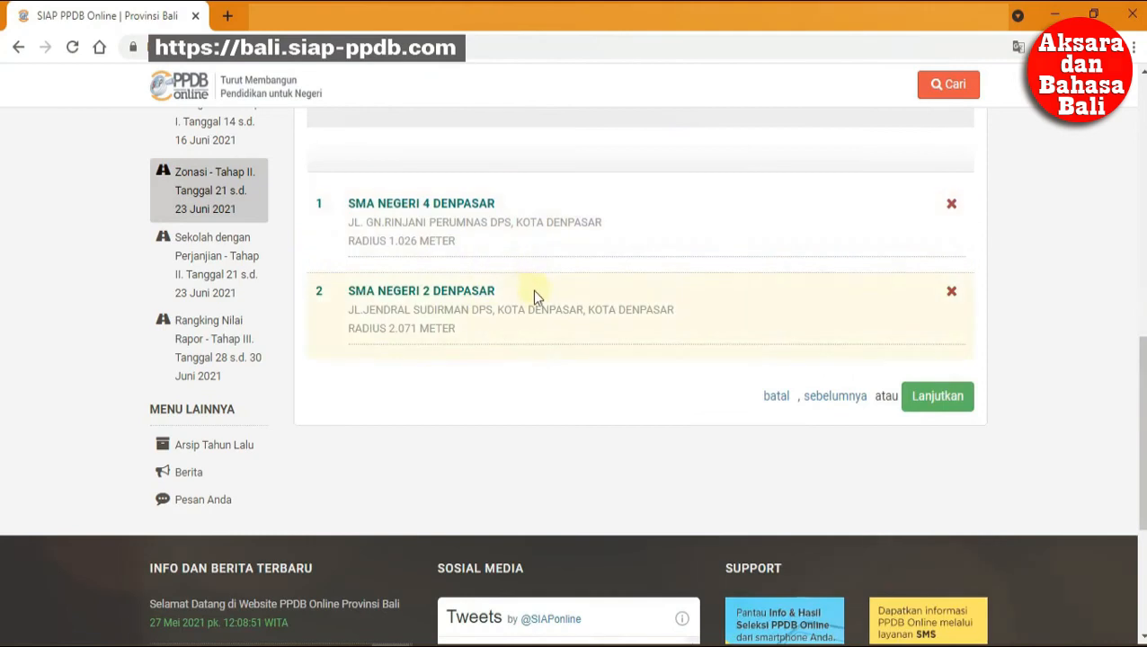
click(915, 401)
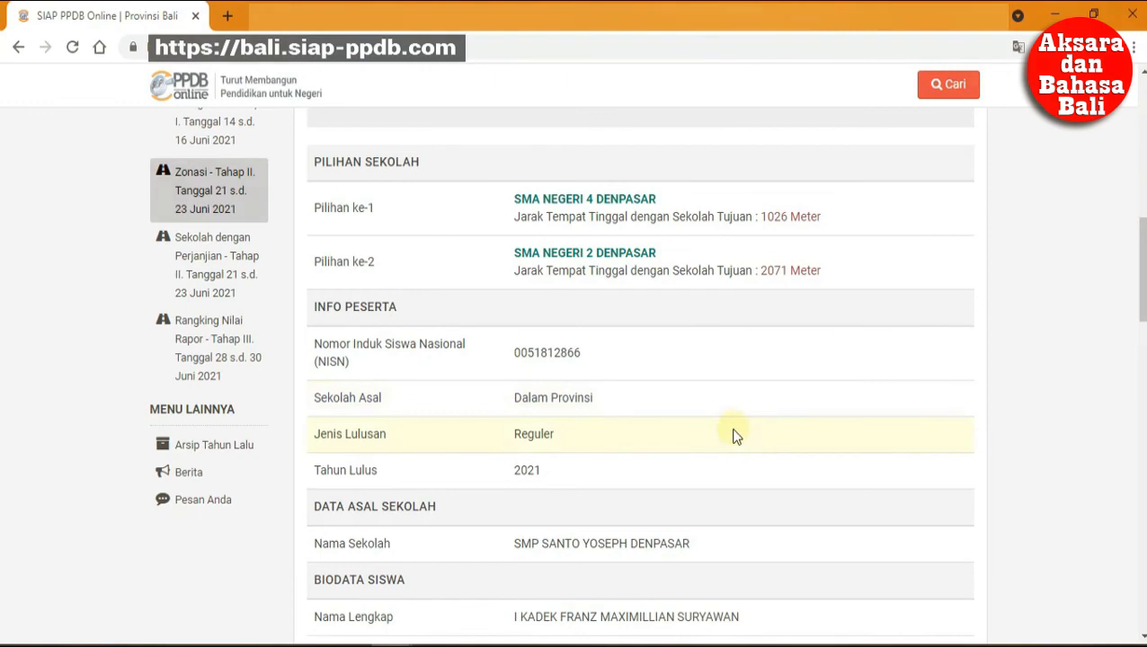
Scroll the Cek Ulang summary down to the agreement checkbox.
scroll(732, 436, down, 5)
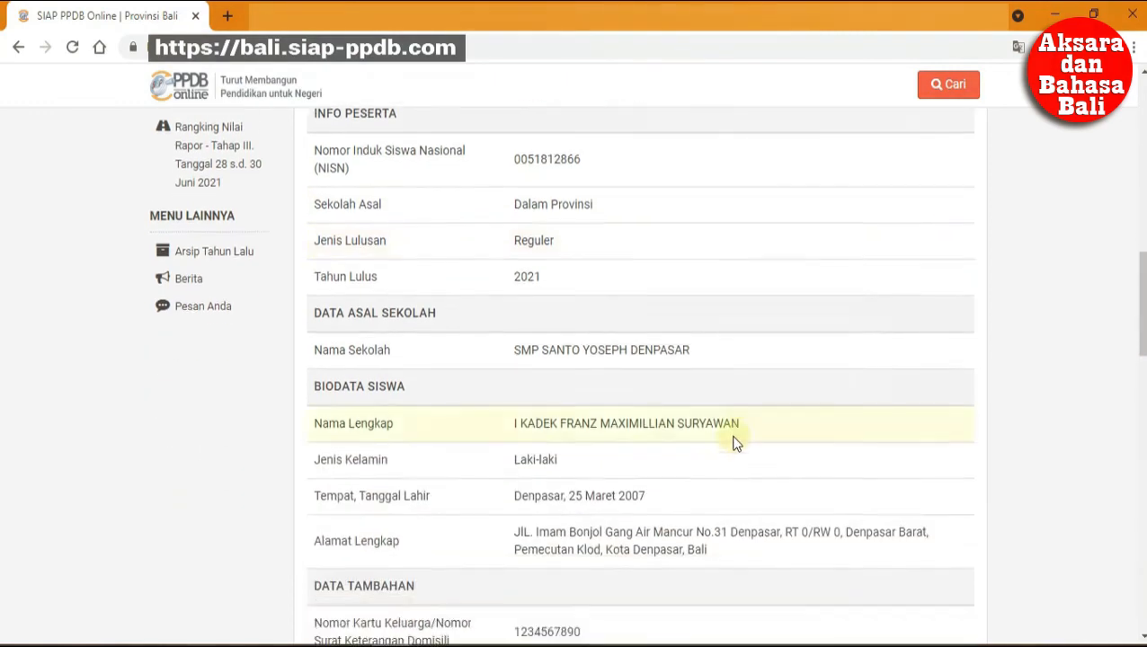
scroll(732, 442, down, 10)
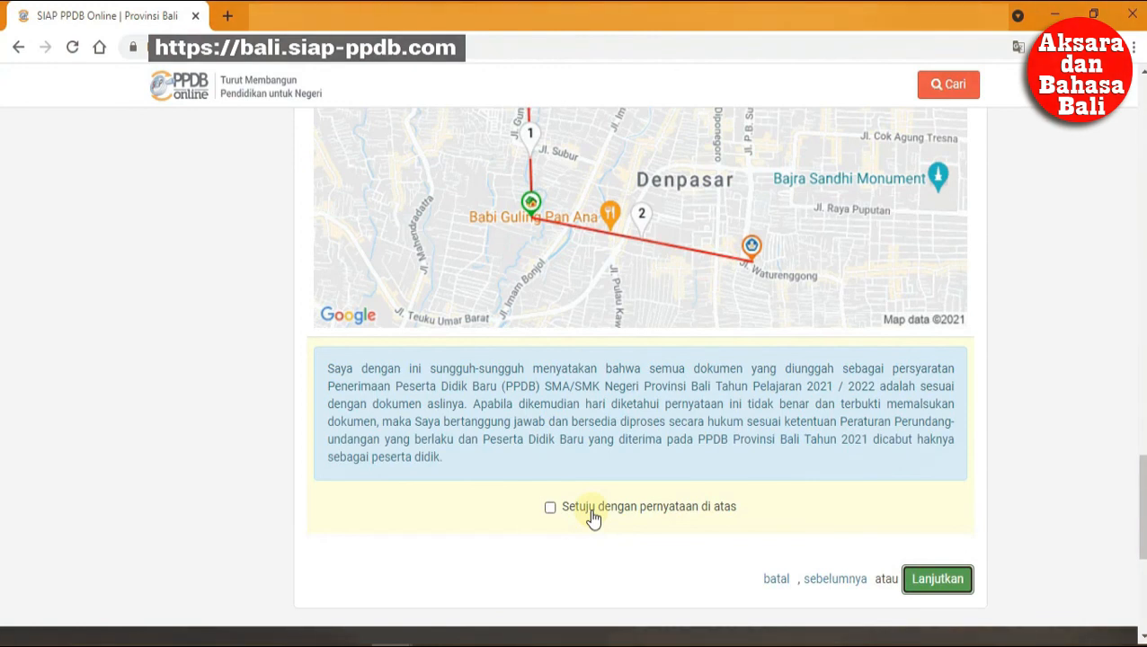
Agree to 'Setuju dengan pernyataan di atas' and submit the registration.
click(591, 511)
click(917, 580)
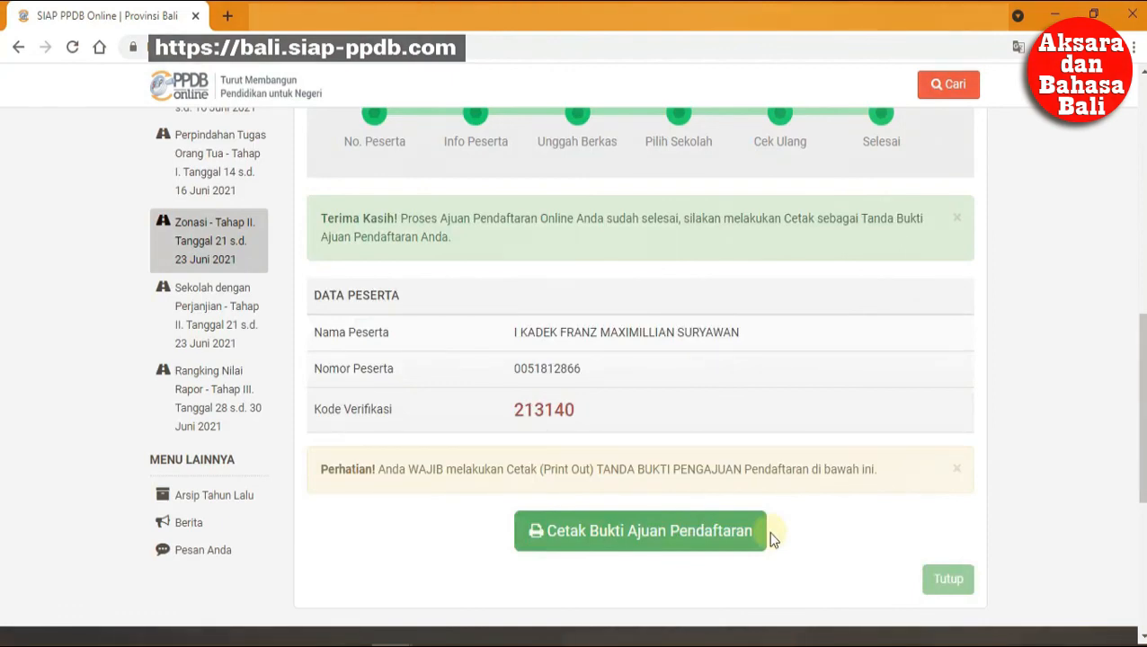
Print the Cetak Bukti Ajuan Pendaftaran proof to a PDF named after the participant.
click(696, 535)
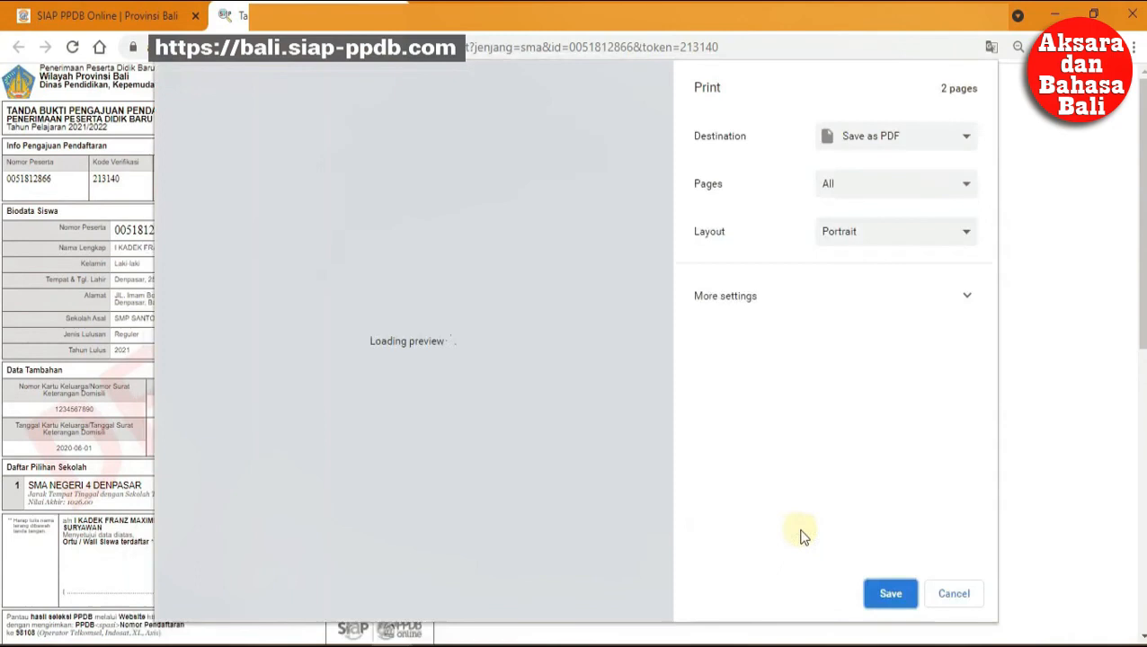
click(891, 594)
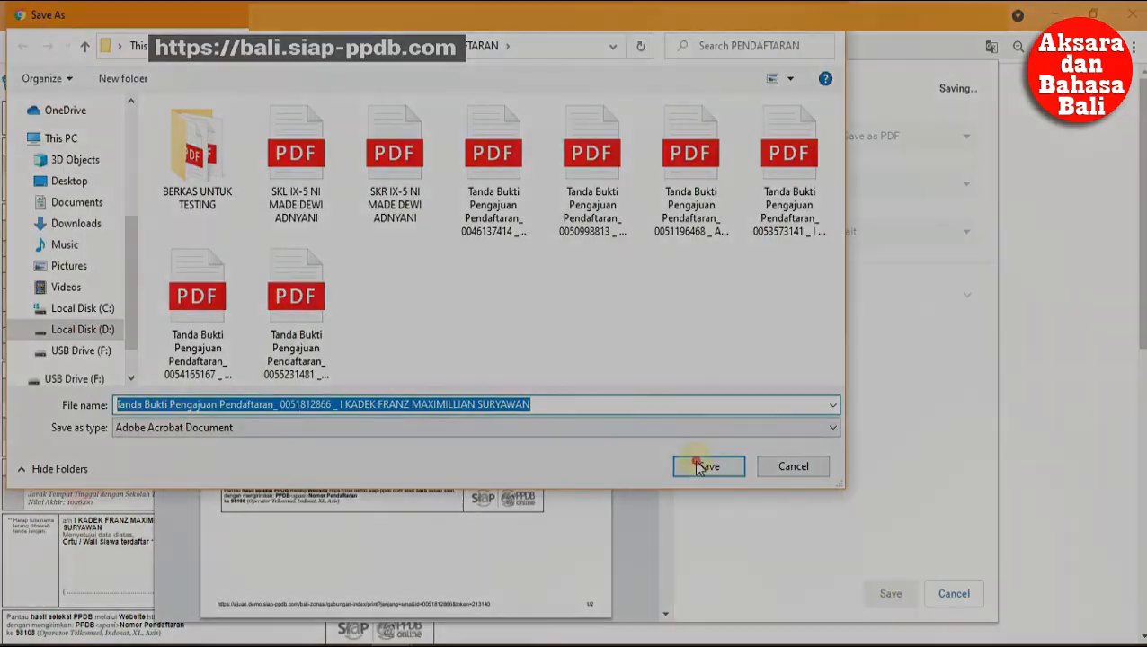
click(698, 466)
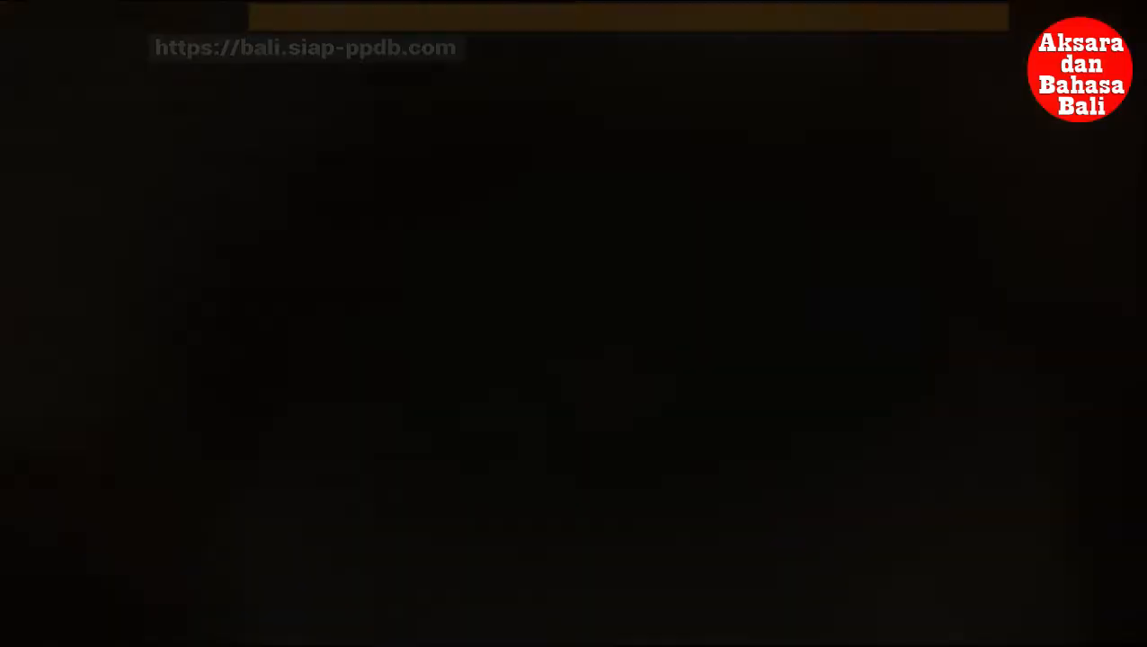